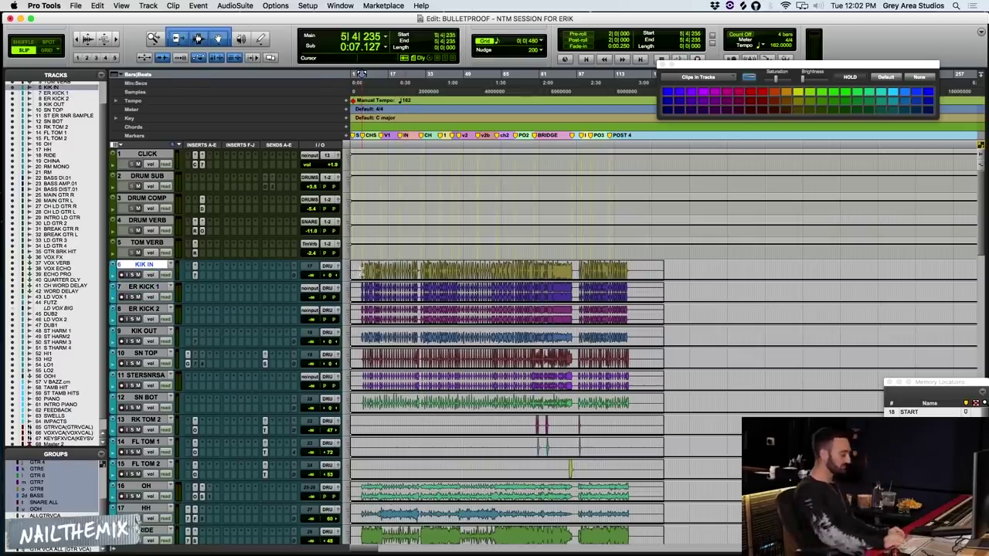
# Glance at the mixer, then return to the Edit window and zoom the timeline in.
pyautogui.press('super+equal')
pyautogui.hscroll(-20, 378, 359)
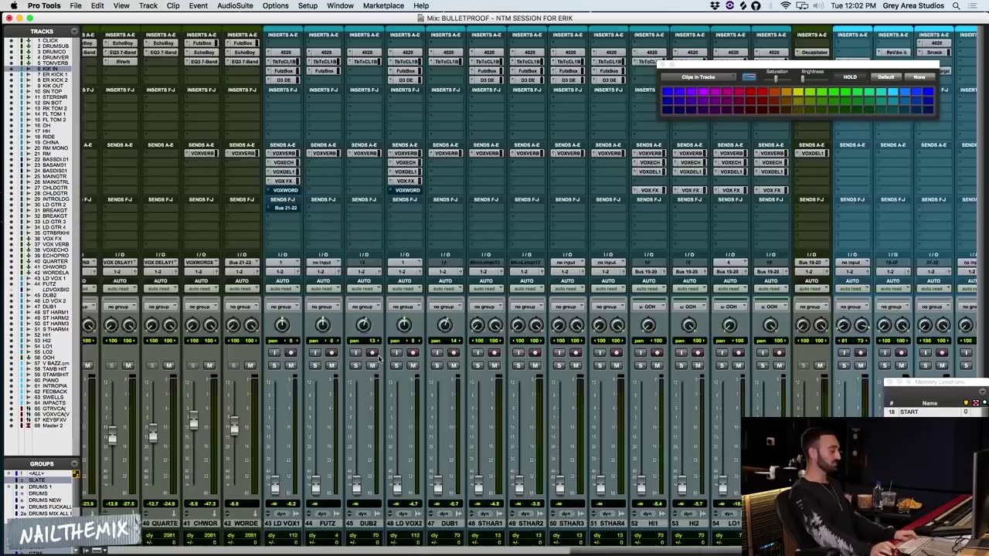
pyautogui.hscroll(-8, 374, 363)
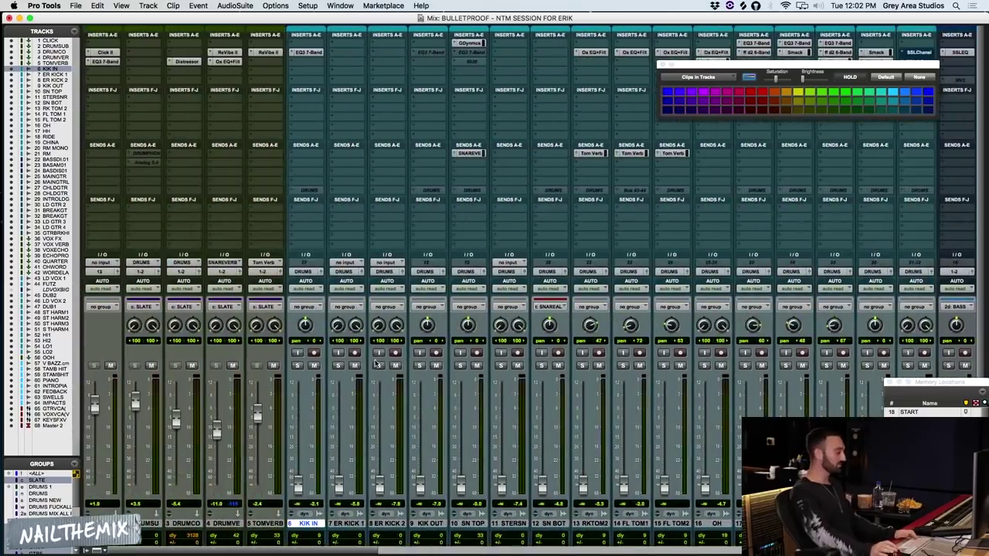
pyautogui.press('super+equal')
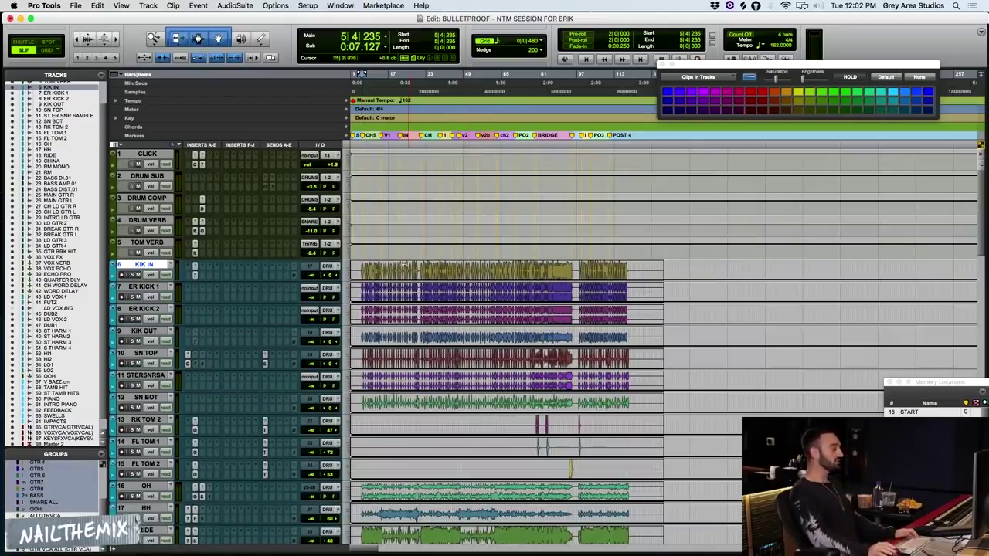
pyautogui.press('super+bracketright')
pyautogui.press('super+bracketright')
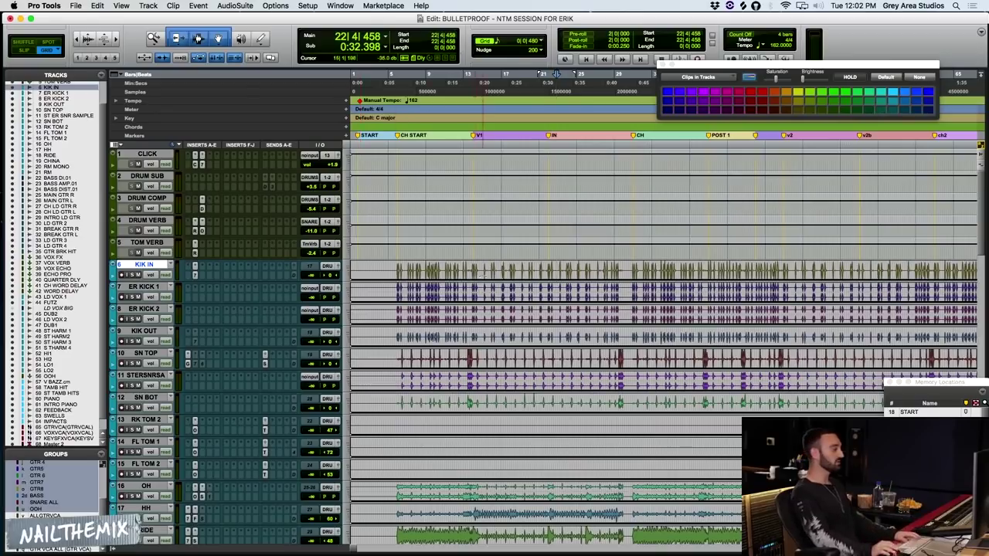
# Select KIK IN from the CH START marker to V1 and close the colour palette.
pyautogui.click(484, 272)
pyautogui.press('super+bracketright')
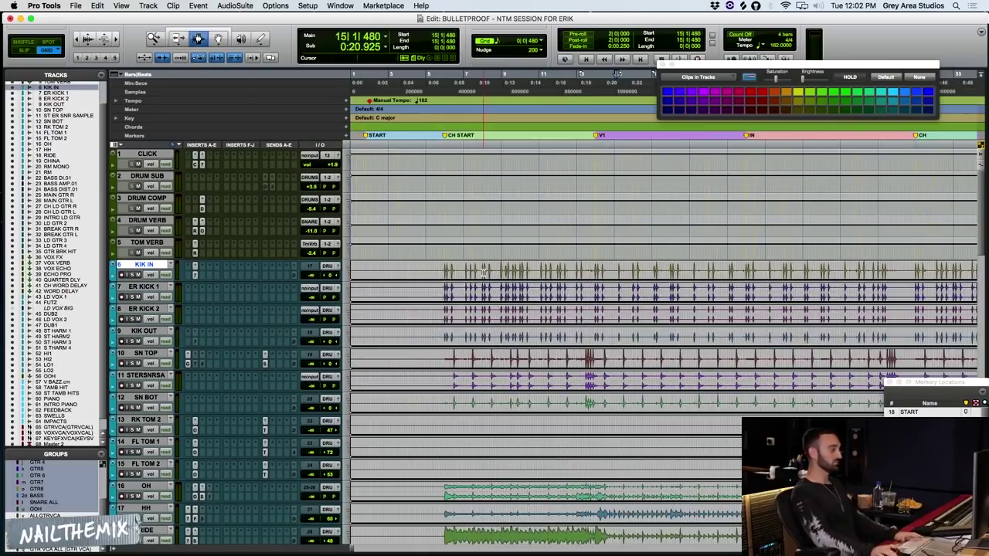
pyautogui.click(446, 136)
pyautogui.keyDown('shift'); pyautogui.click(597, 137); pyautogui.keyUp('shift')
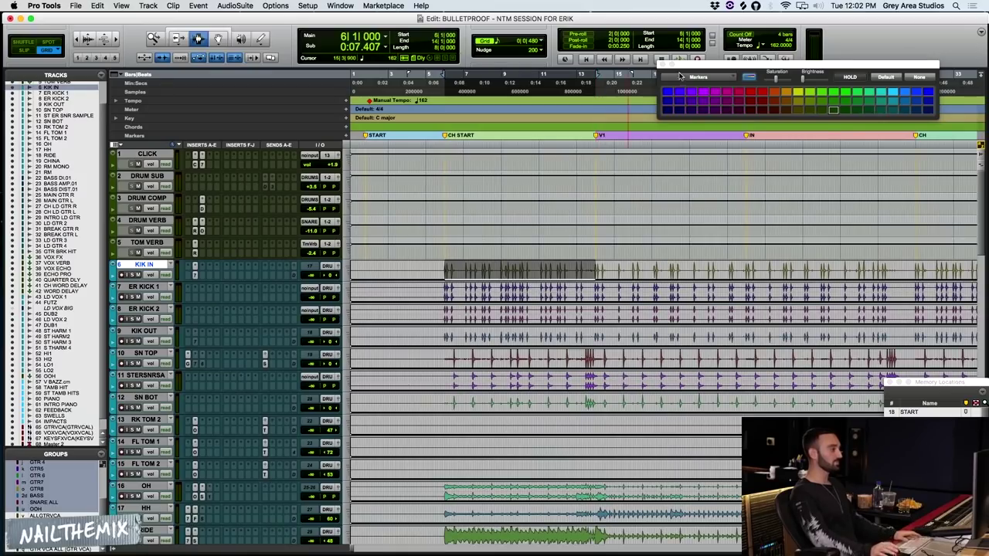
pyautogui.click(662, 65)
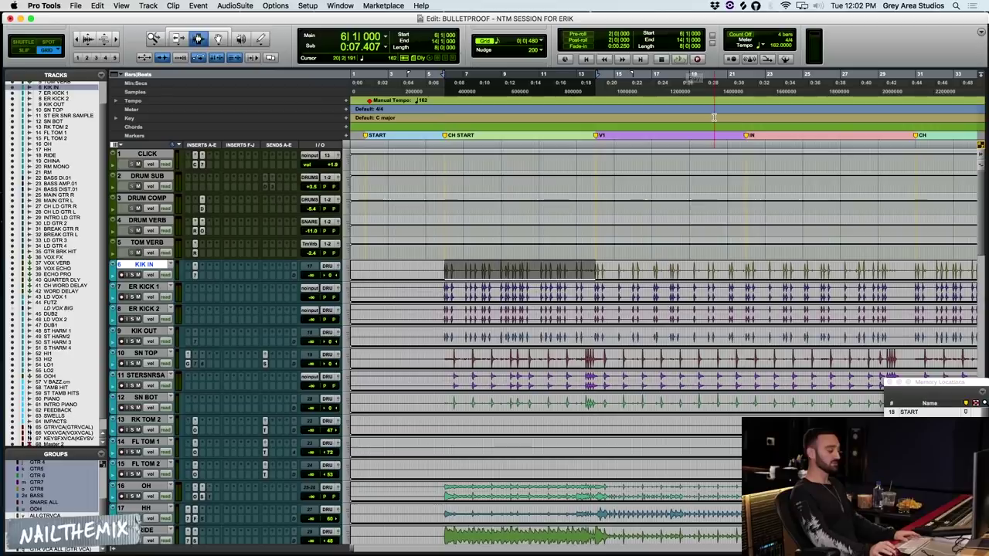
# In the Mix window, raise the KIK IN fader from -inf to an audible level.
pyautogui.press('super+equal')
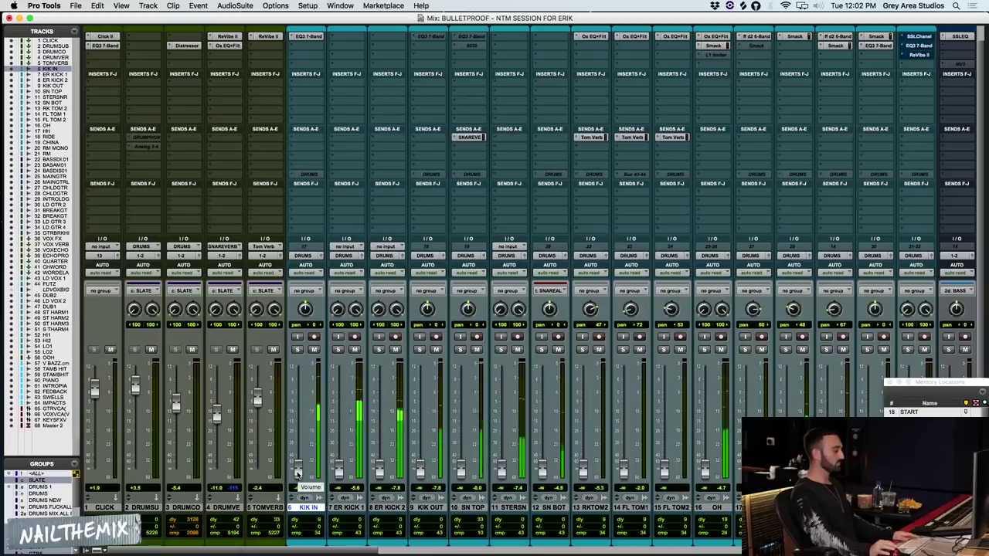
pyautogui.moveTo(297, 472); pyautogui.dragTo(305, 410)
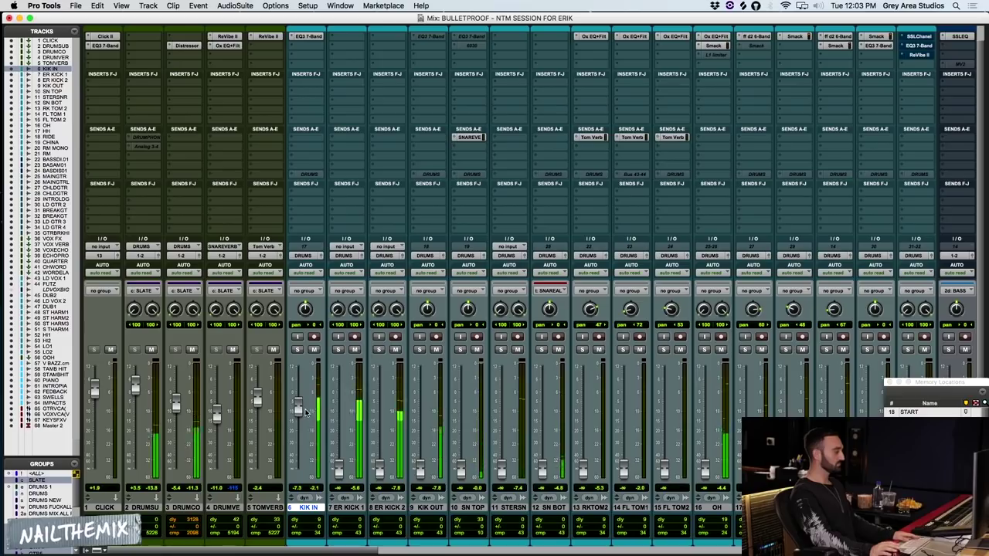
# Set the KIK IN EQ3 7-Band low-mid band to a -5.9 dB cut at 341.8 Hz, then play.
pyautogui.click(303, 36)
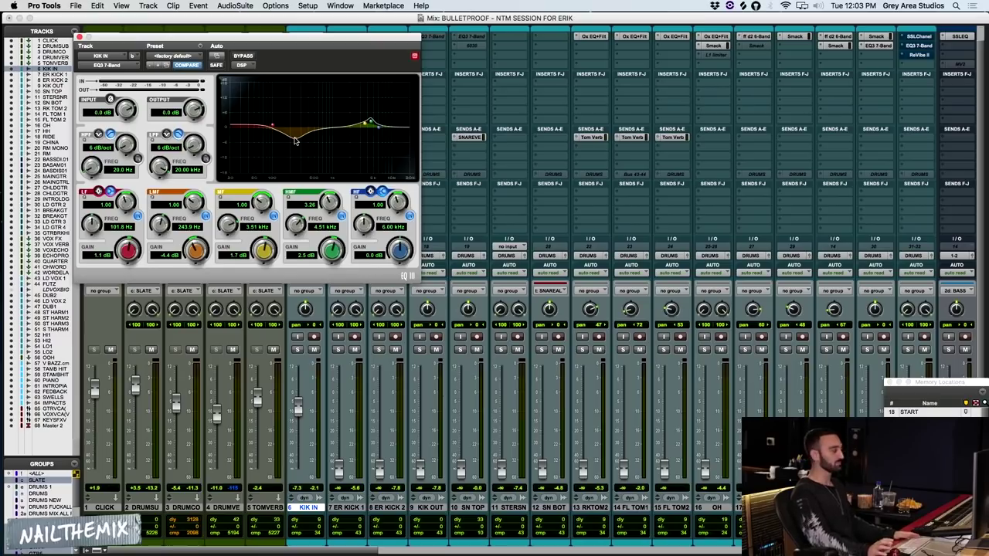
pyautogui.moveTo(294, 140); pyautogui.dragTo(304, 109)
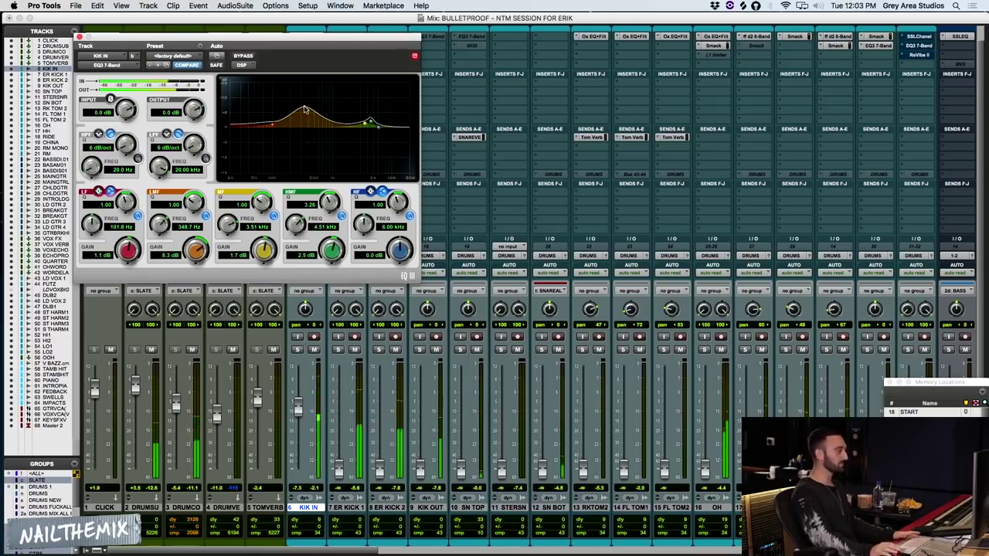
pyautogui.moveTo(305, 113); pyautogui.dragTo(305, 143)
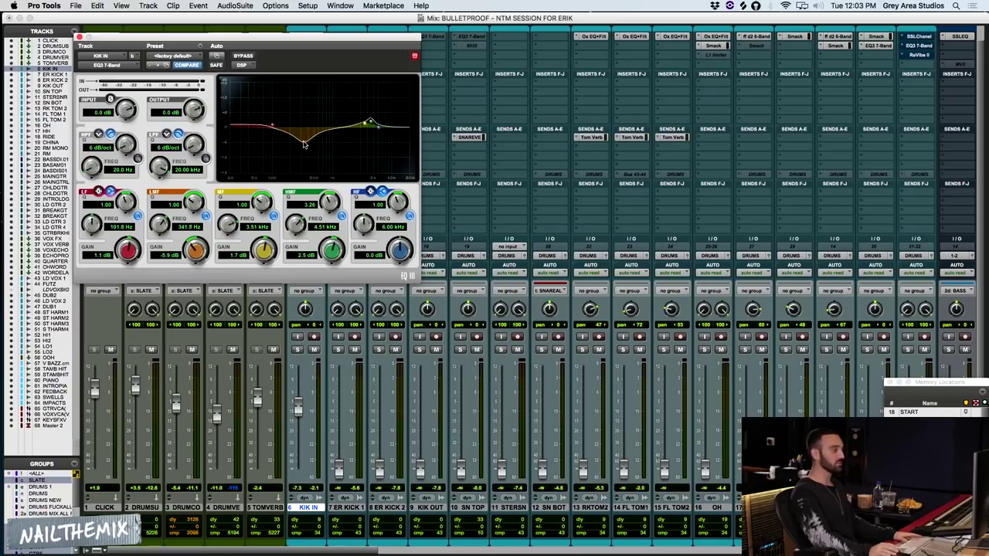
pyautogui.press('space')
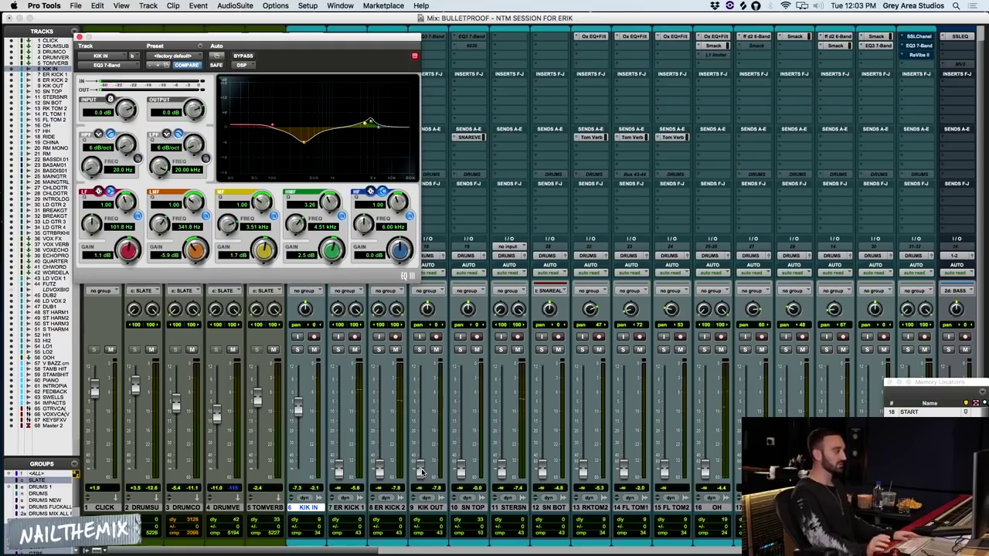
# Raise the KIK OUT fader and audition KIK OUT and KIK IN in solo, then unsolo both.
pyautogui.moveTo(421, 473); pyautogui.dragTo(421, 408)
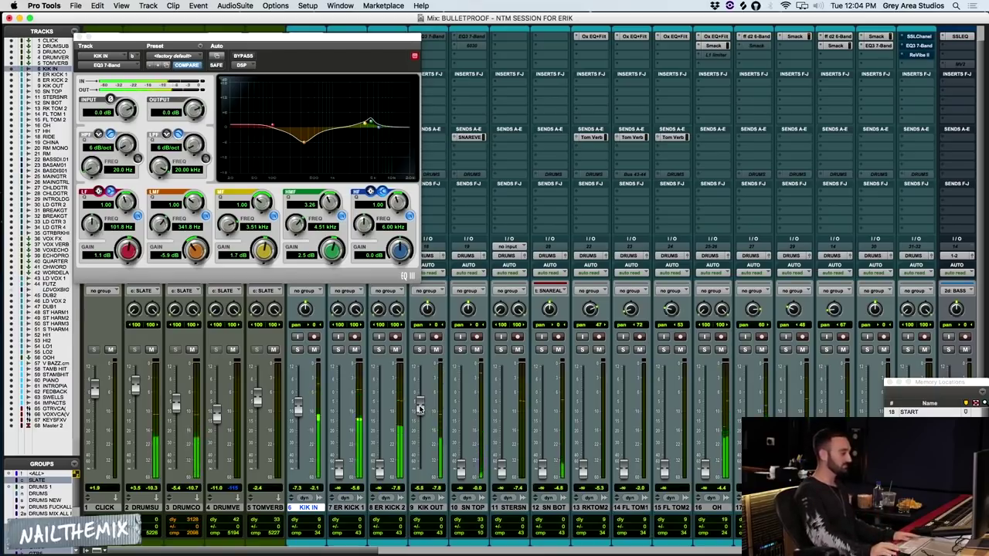
pyautogui.click(420, 349)
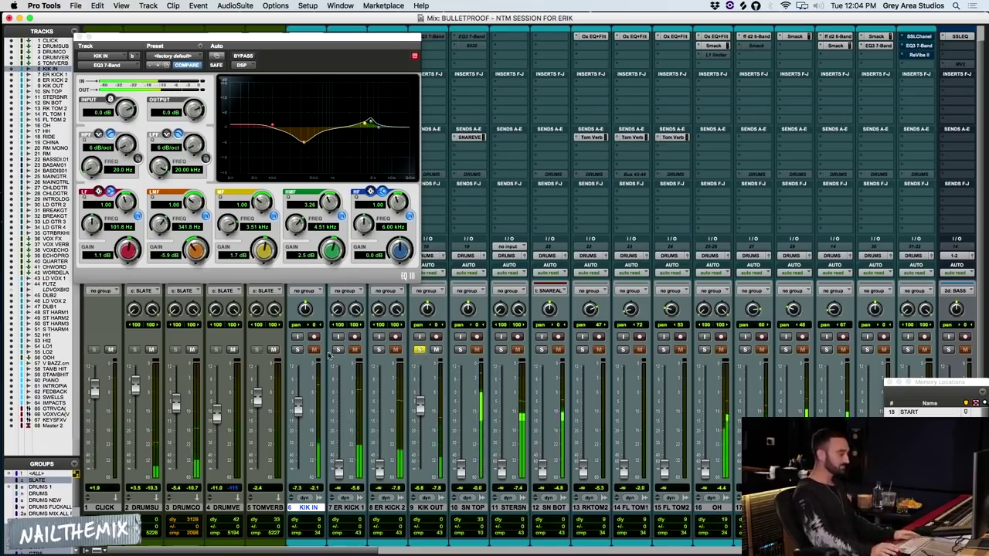
pyautogui.click(297, 349)
pyautogui.keyDown('alt'); pyautogui.click(297, 349); pyautogui.keyUp('alt')
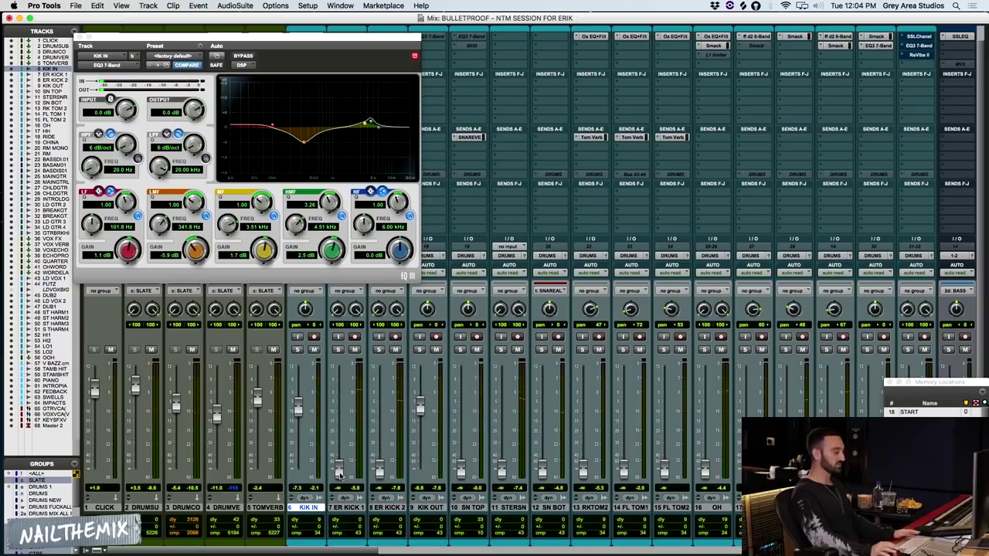
# Group ER KICK 1 and ER KICK 2 as 'KICK SAMPLE'.
pyautogui.click(346, 508)
pyautogui.keyDown('shift'); pyautogui.click(384, 508); pyautogui.keyUp('shift')
pyautogui.press('super+g')
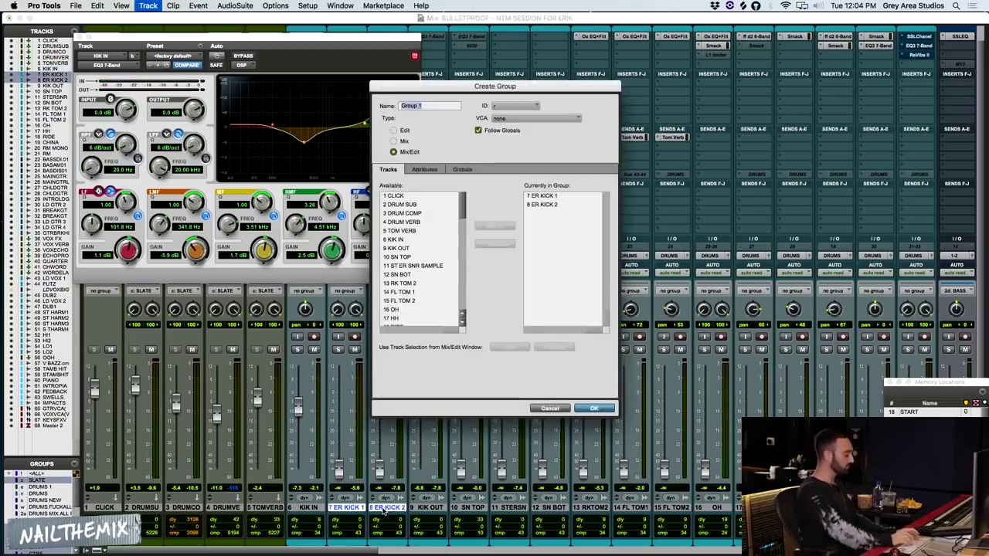
pyautogui.write('KICK SAMPLE')
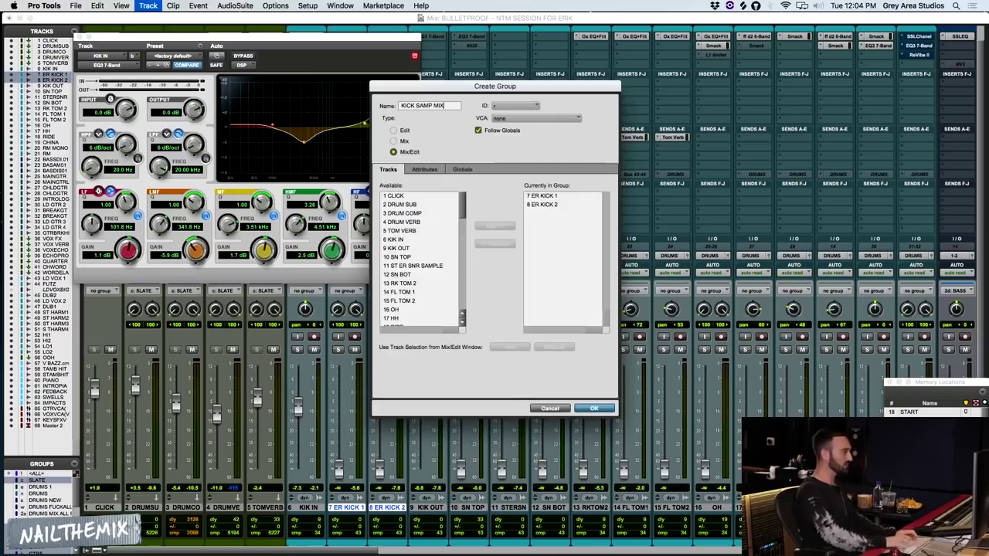
pyautogui.press('Return')
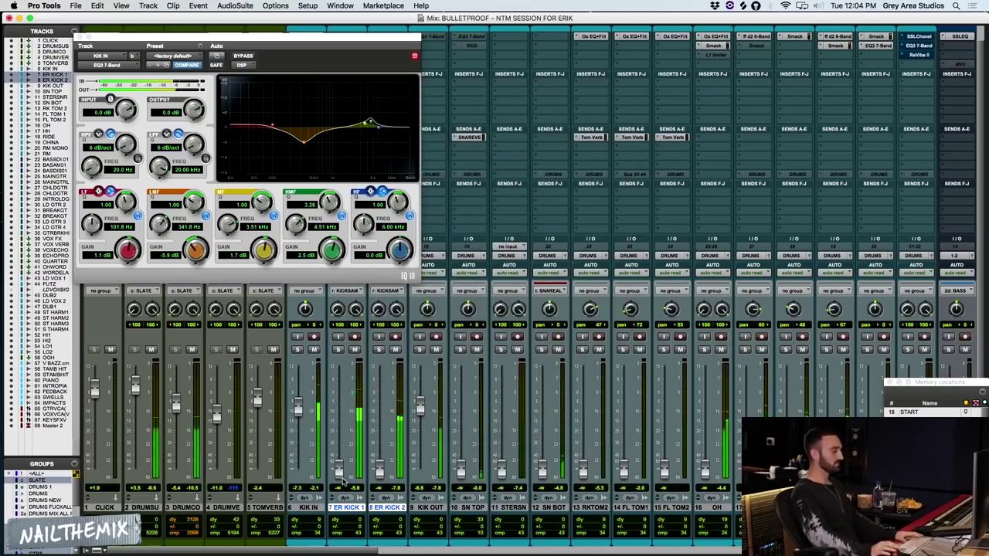
# Raise the ER KICK faders, drop ER KICK 2 slightly, and close the EQ window.
pyautogui.moveTo(340, 472); pyautogui.dragTo(344, 439)
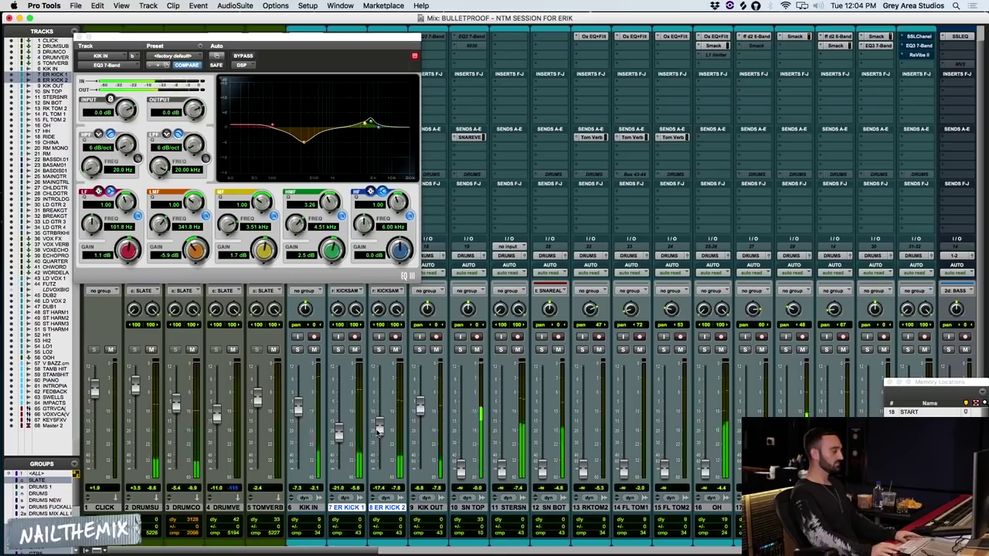
pyautogui.moveTo(378, 426); pyautogui.dragTo(378, 436)
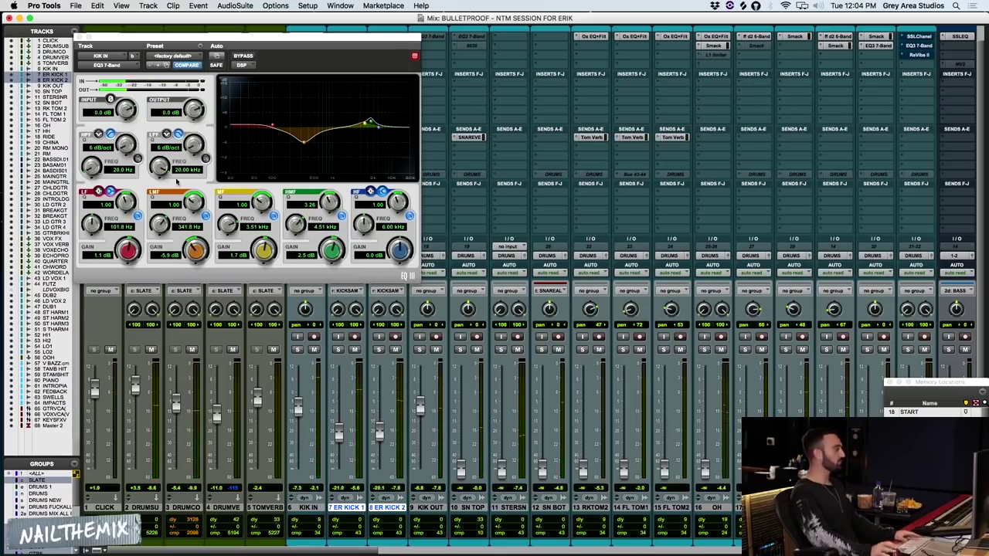
pyautogui.click(80, 38)
# Solo ER KICK 1 and nudge it up, then audition ER KICK 2 alone.
pyautogui.click(338, 349)
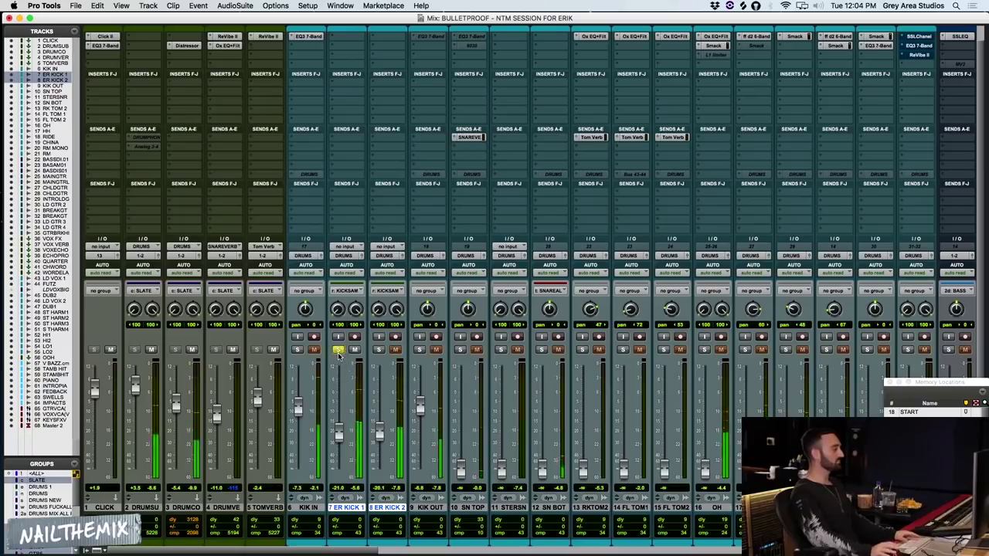
pyautogui.moveTo(338, 433); pyautogui.dragTo(337, 430)
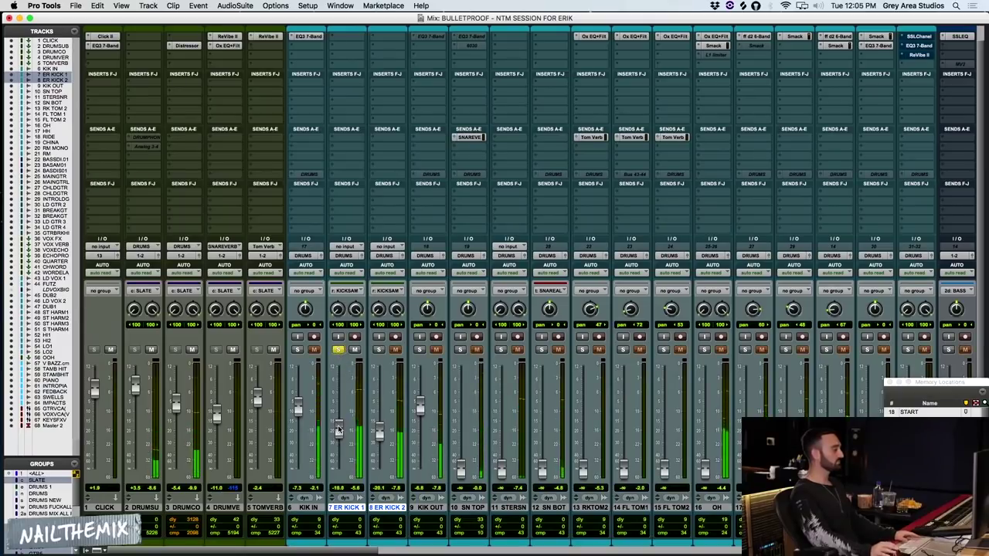
pyautogui.click(337, 350)
pyautogui.click(378, 350)
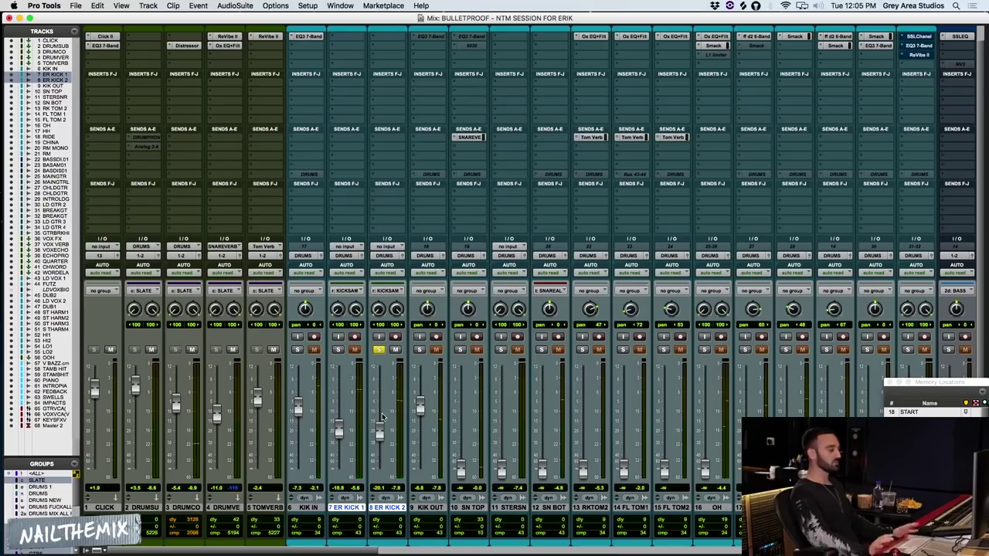
pyautogui.click(379, 350)
# Solo ER KICK 1 again, raise it a touch more, then clear all solos.
pyautogui.click(337, 349)
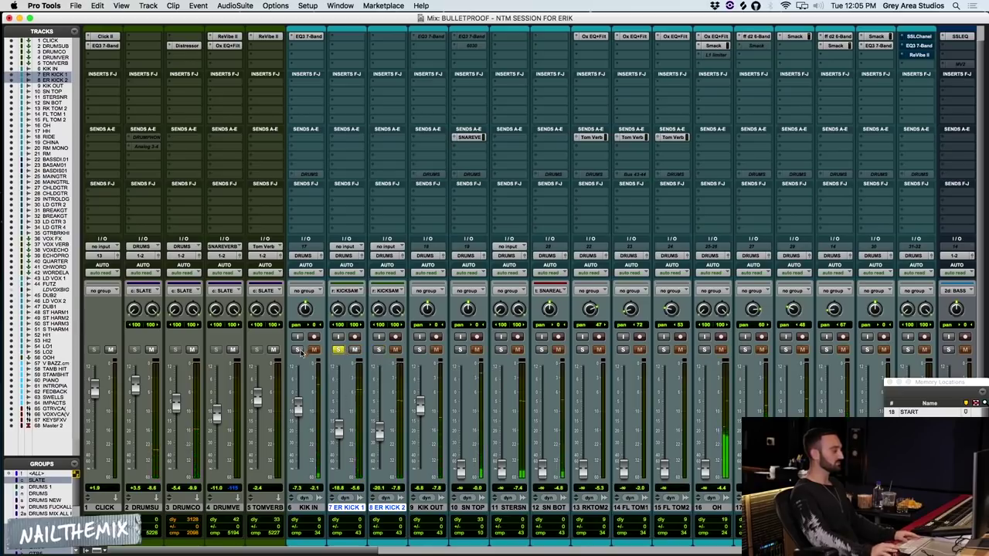
pyautogui.moveTo(337, 425); pyautogui.dragTo(338, 425)
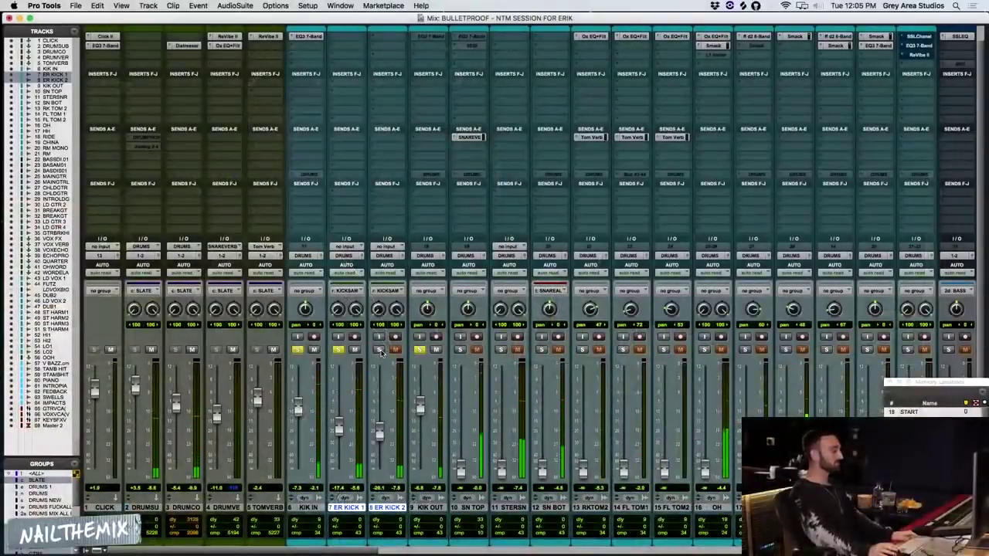
pyautogui.keyDown('alt'); pyautogui.click(380, 352); pyautogui.keyUp('alt')
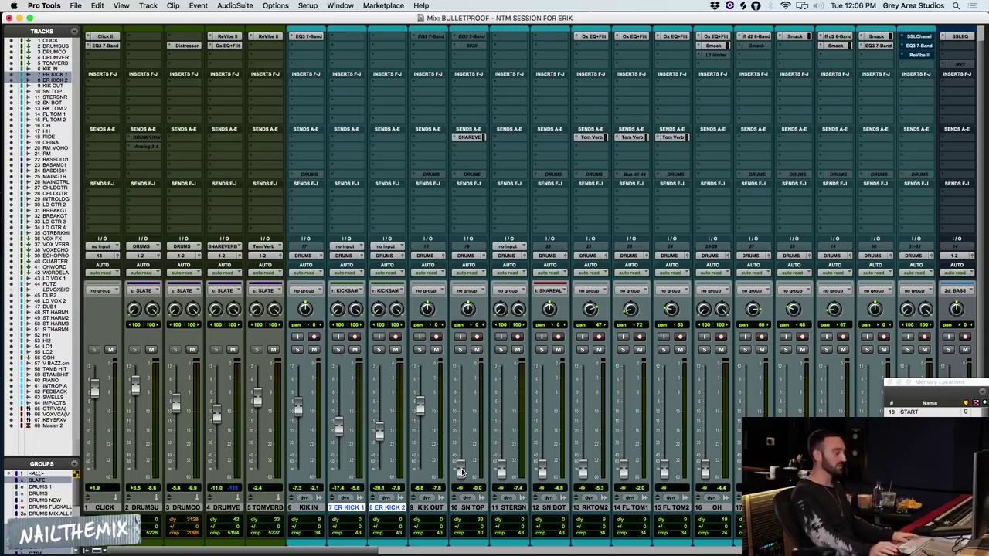
pyautogui.scroll(2, 436, 479)
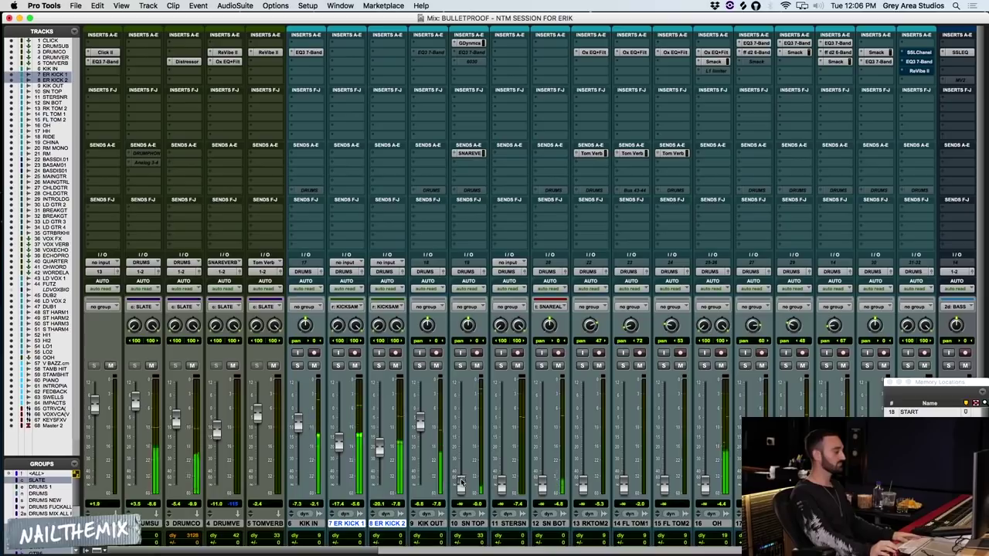
# Bring up and solo the SN TOP fader, mute 4 DRUMVERB, and start playback.
pyautogui.moveTo(461, 483); pyautogui.dragTo(464, 424)
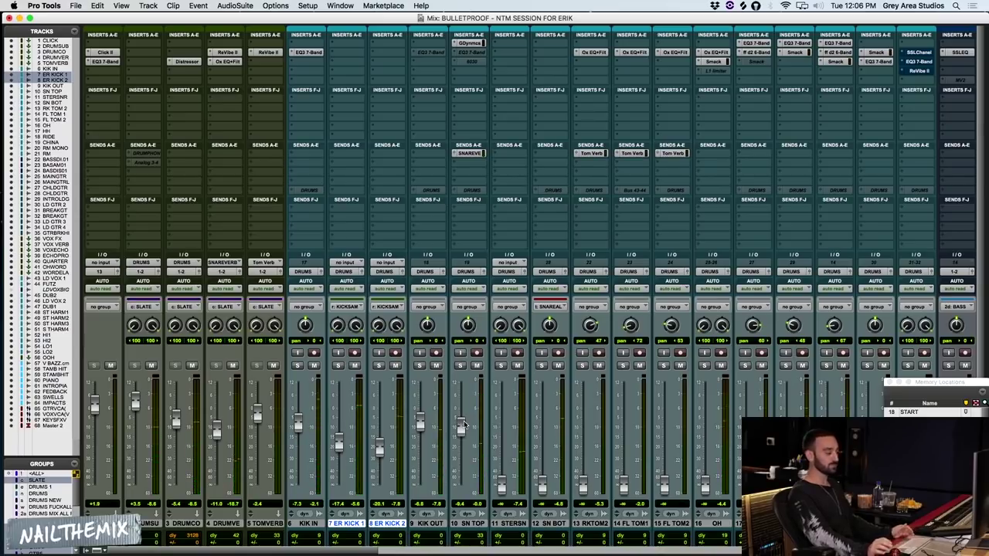
pyautogui.click(461, 366)
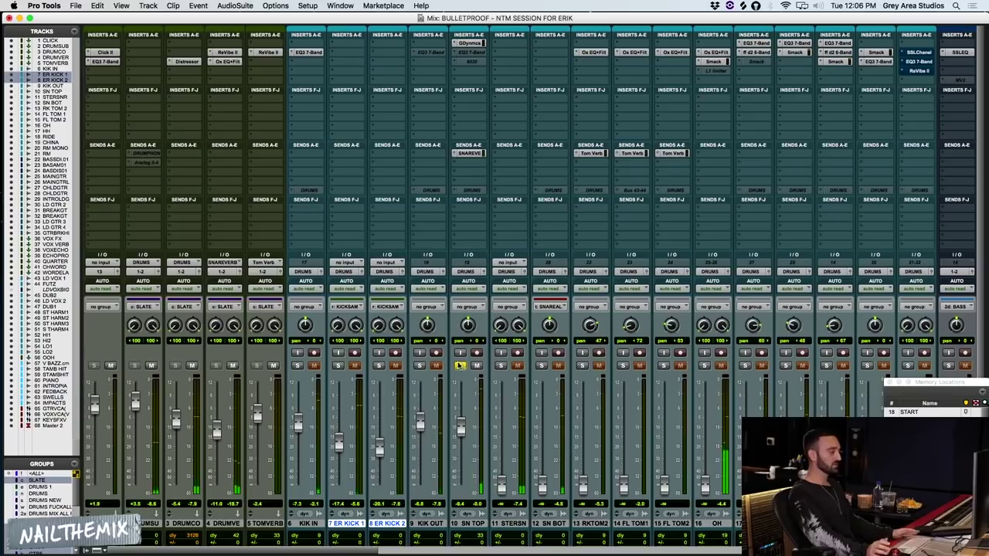
pyautogui.click(231, 366)
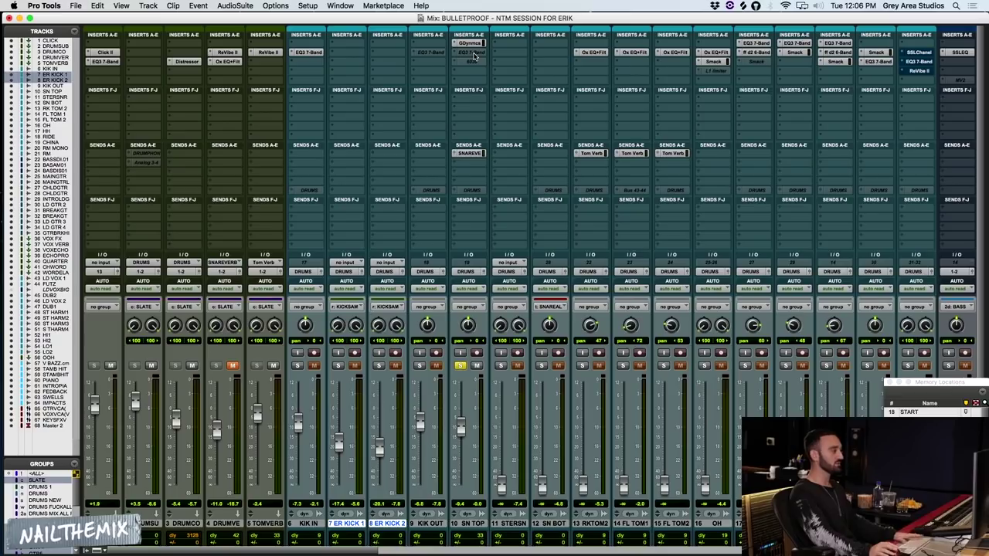
pyautogui.press('space')
pyautogui.keyDown('super'); pyautogui.click(474, 53); pyautogui.keyUp('super')
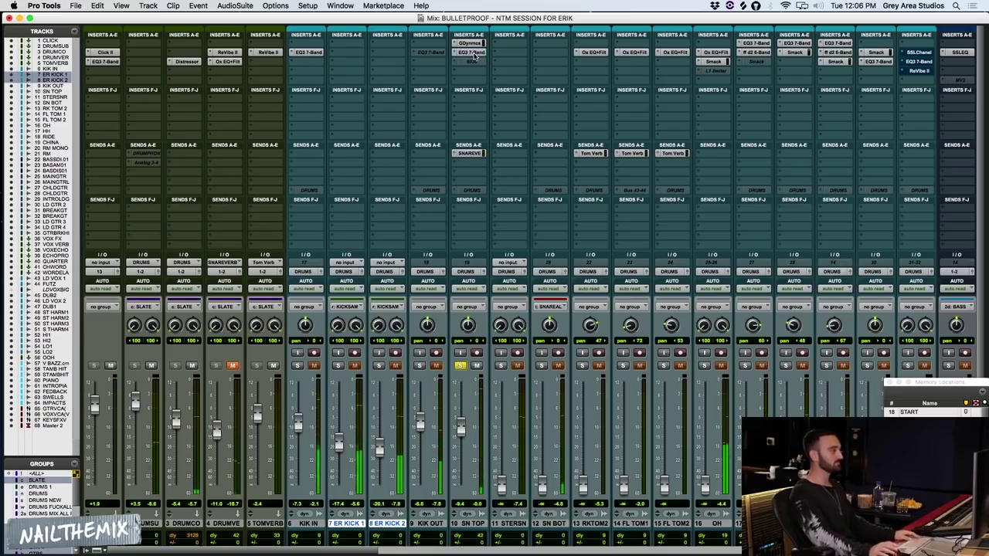
# Set the SN TOP EQ3 low-mid gain to a 3.3 dB boost and close the plugin.
pyautogui.click(474, 53)
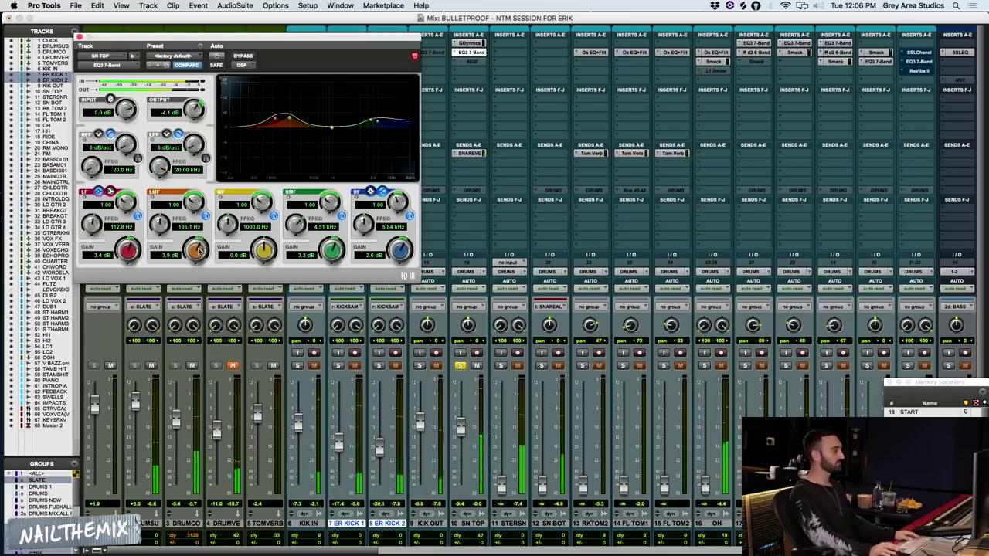
pyautogui.moveTo(199, 249); pyautogui.dragTo(195, 260)
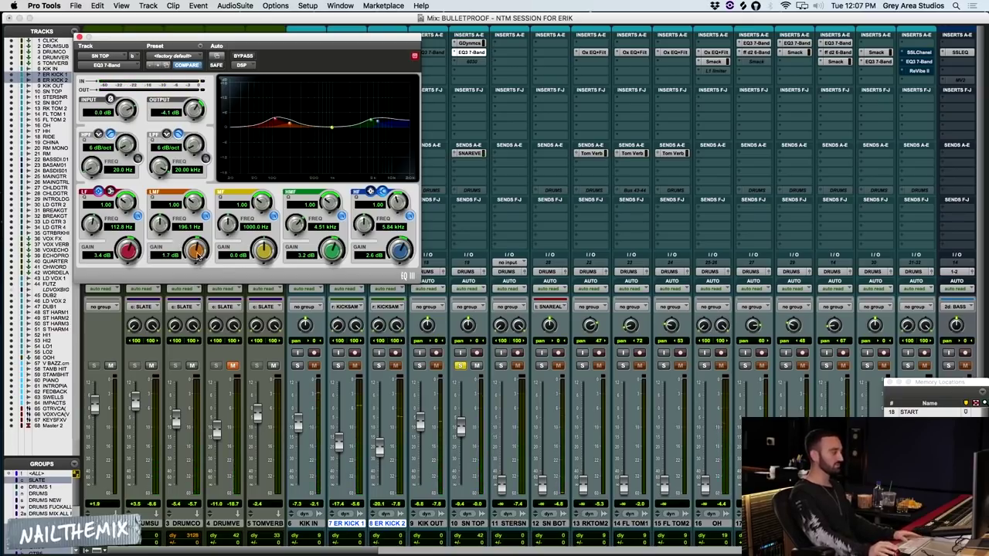
pyautogui.moveTo(197, 257); pyautogui.dragTo(197, 244)
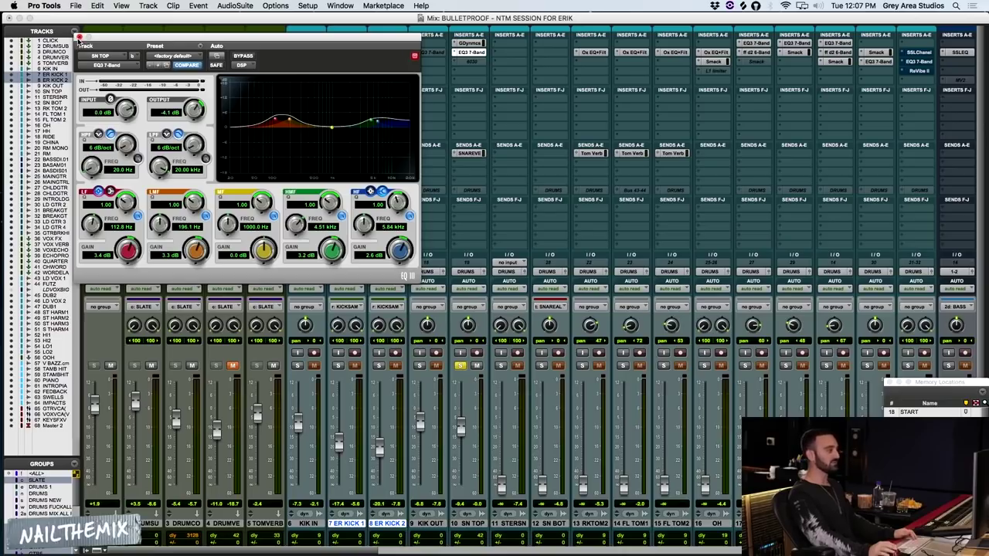
pyautogui.click(79, 37)
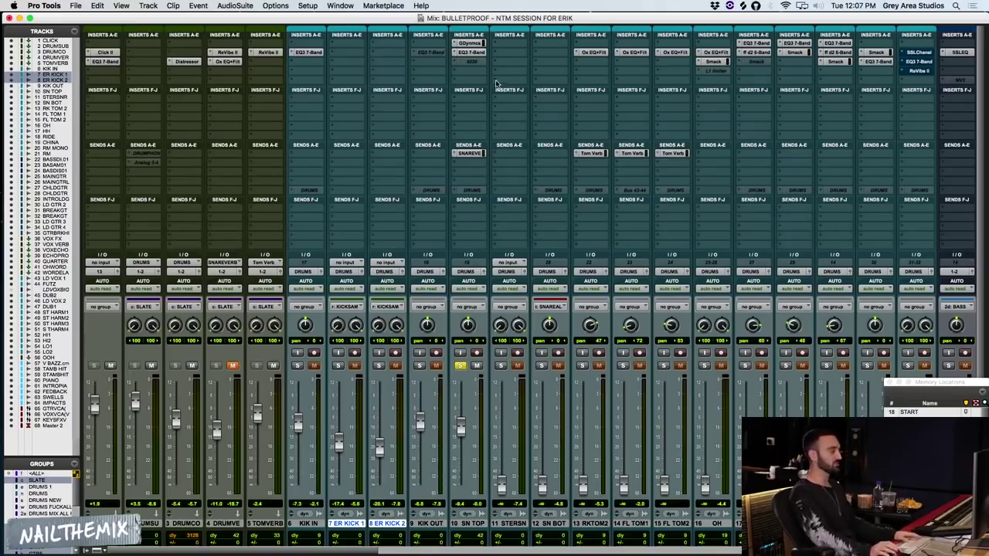
# Open the SN TOP Channel G dynamics and compare it bypassed against active.
pyautogui.click(473, 43)
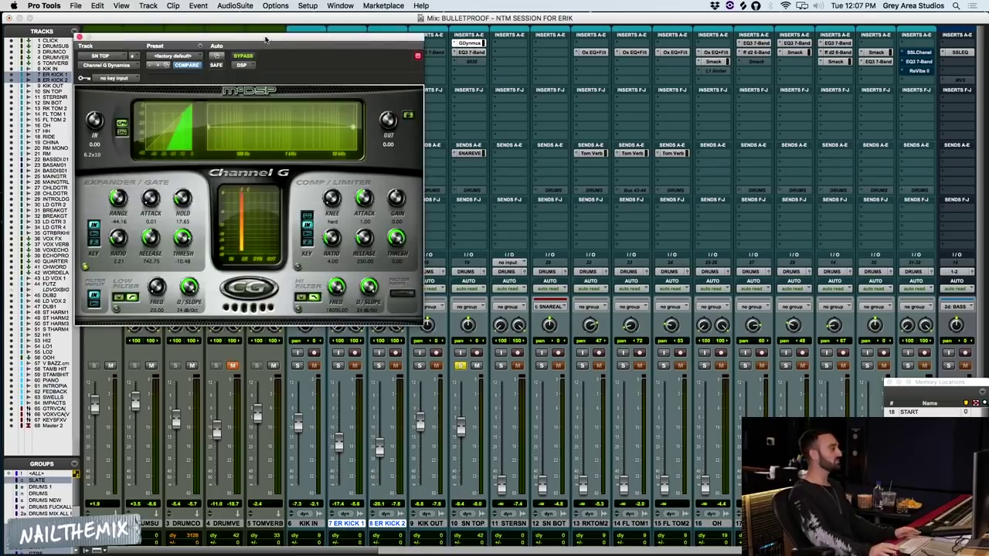
pyautogui.moveTo(265, 38); pyautogui.dragTo(706, 40)
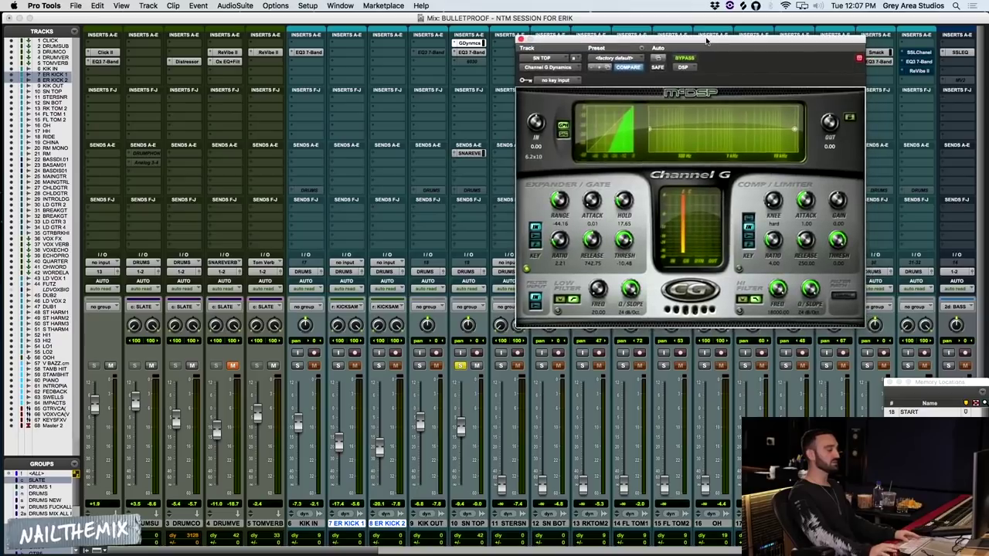
pyautogui.keyDown('super'); pyautogui.click(473, 44); pyautogui.keyUp('super')
pyautogui.keyDown('super'); pyautogui.click(473, 44); pyautogui.keyUp('super')
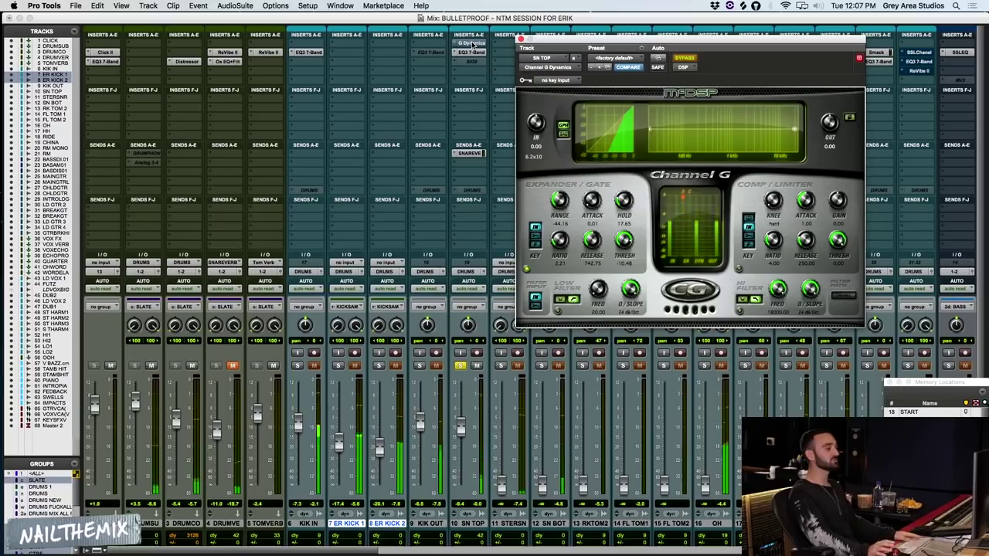
pyautogui.keyDown('super'); pyautogui.click(473, 44); pyautogui.keyUp('super')
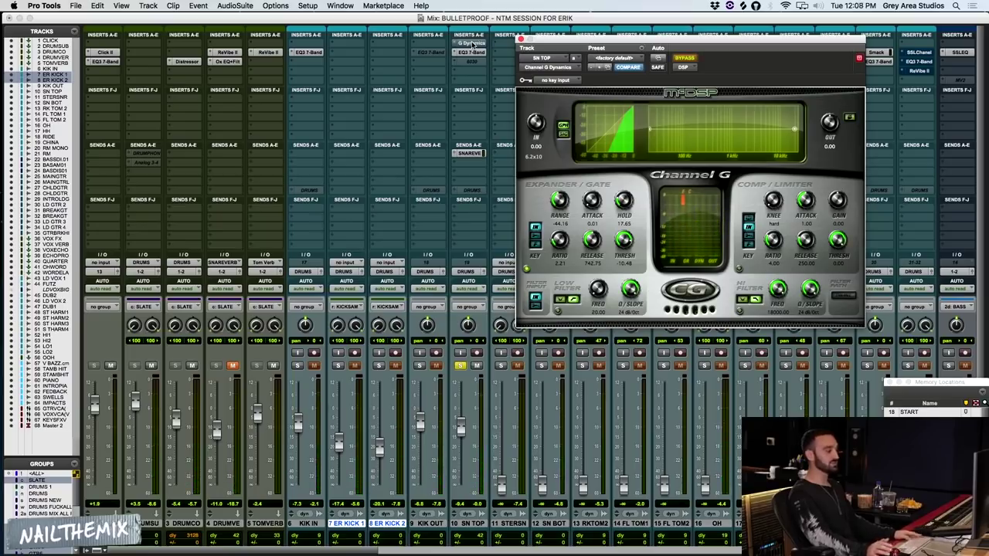
pyautogui.press('super+equal')
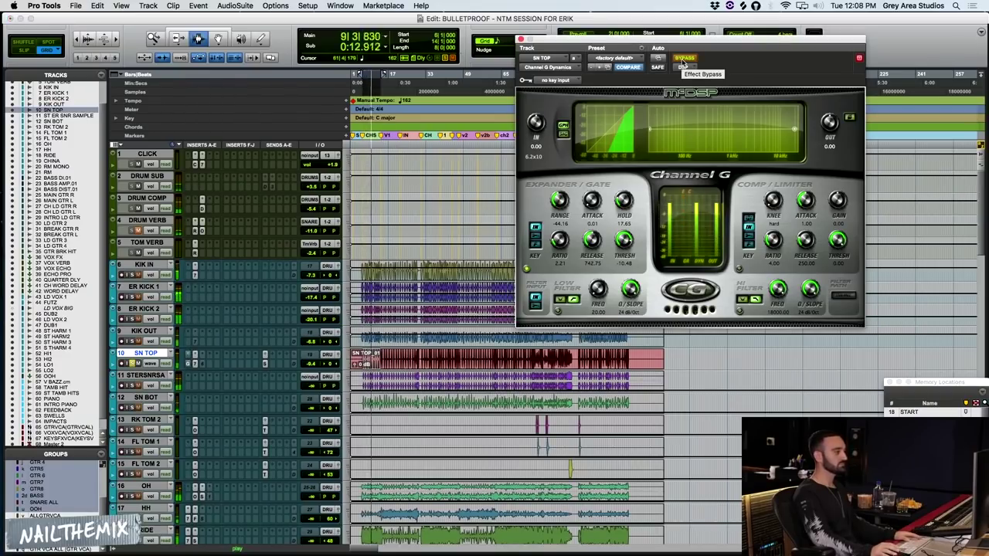
pyautogui.press('space')
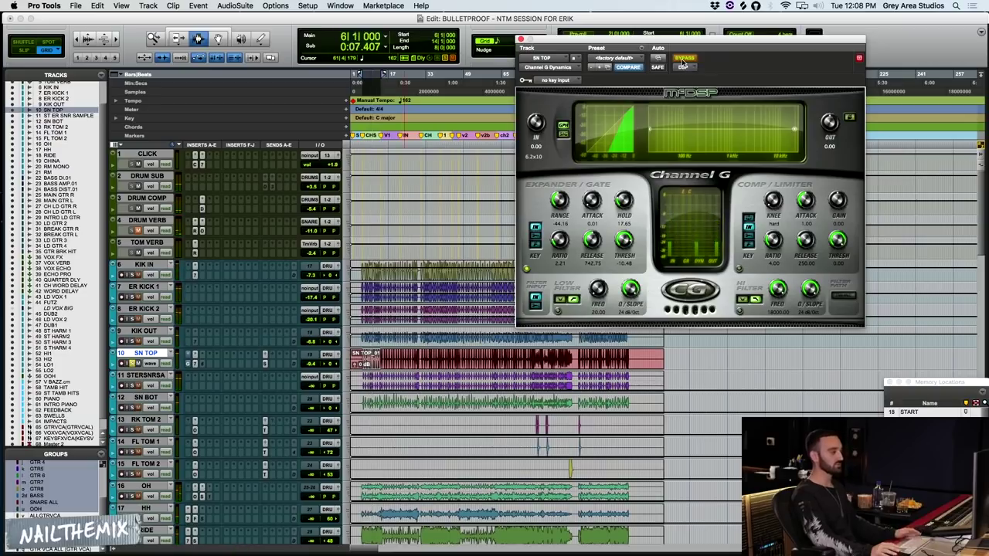
# Re-enable Channel G, raise its expander threshold to -8.24, and close the plugin.
pyautogui.click(682, 59)
pyautogui.press('space')
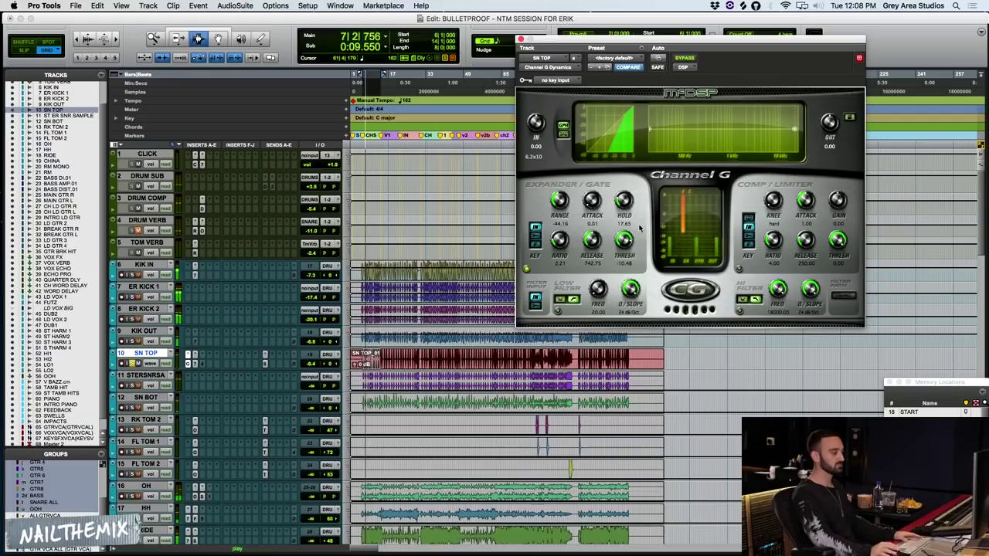
pyautogui.press('space')
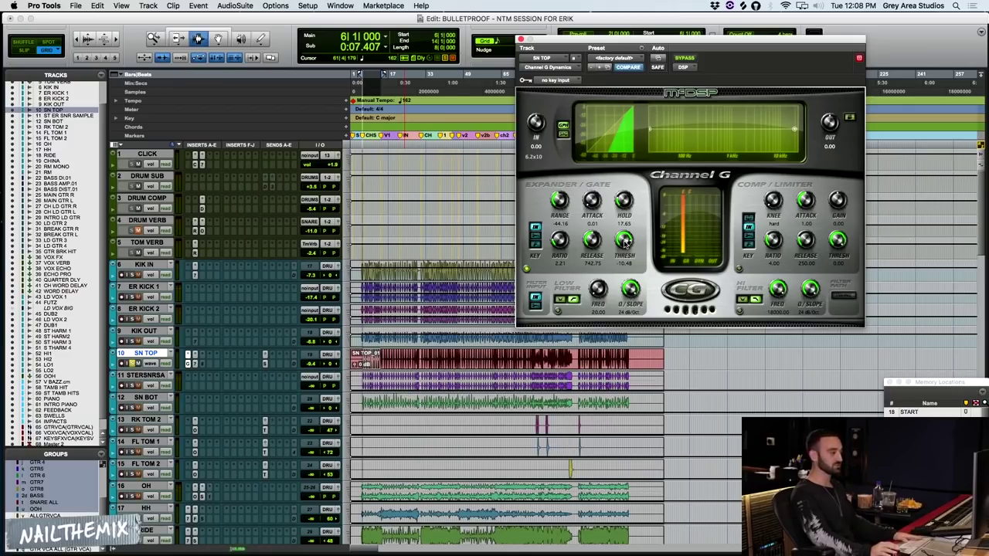
pyautogui.moveTo(624, 242)
pyautogui.mouseDown()
pyautogui.moveTo(619, 267)
pyautogui.moveTo(626, 230)
pyautogui.moveTo(625, 242)
pyautogui.mouseUp()
pyautogui.press('space')
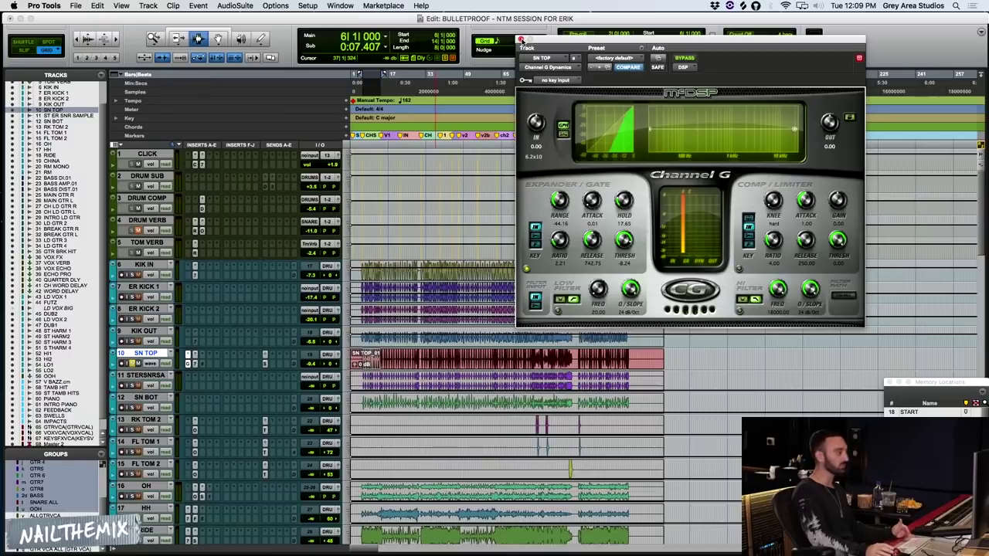
pyautogui.click(521, 39)
pyautogui.press('super+equal')
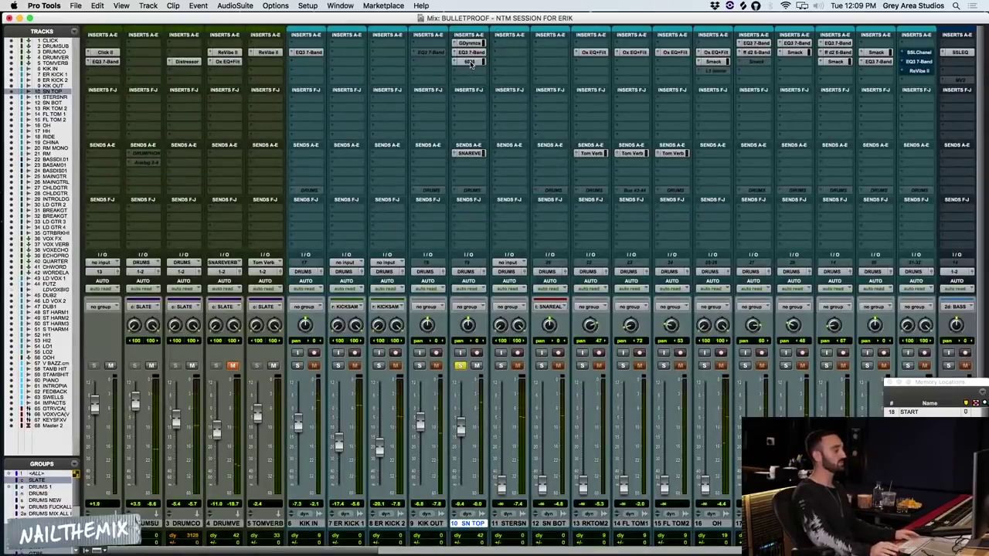
# Bring up the 6030 Ultimate Compressor on SN TOP.
pyautogui.click(470, 62)
pyautogui.click(469, 62)
pyautogui.click(469, 61)
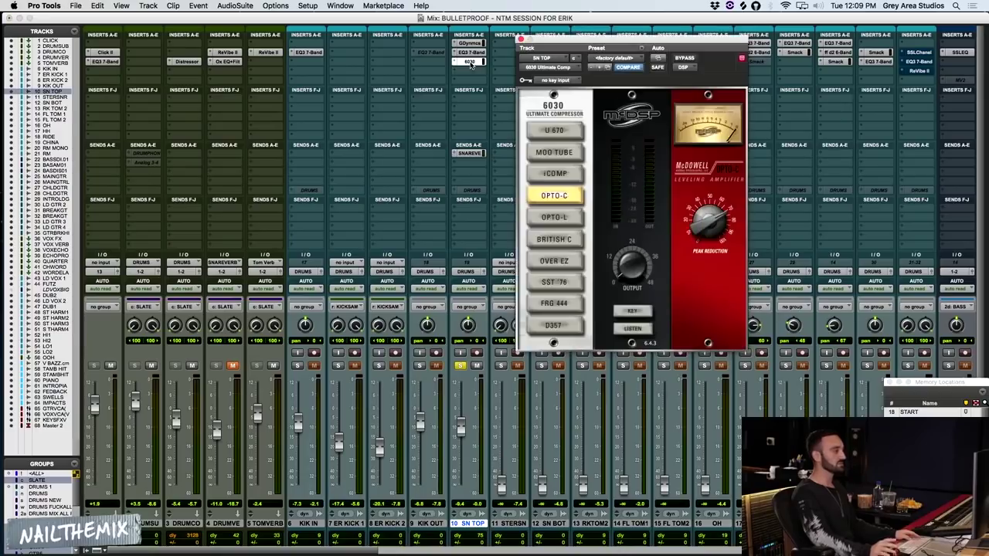
# Unmute the 4 DRUMVERB track and check the SN TOP SNAREVERB send level.
pyautogui.click(233, 366)
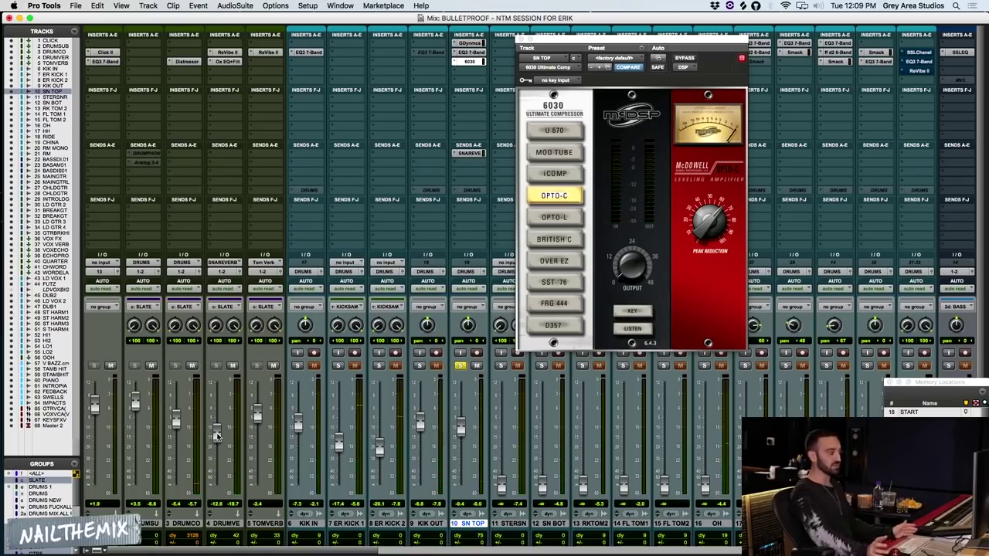
pyautogui.click(468, 152)
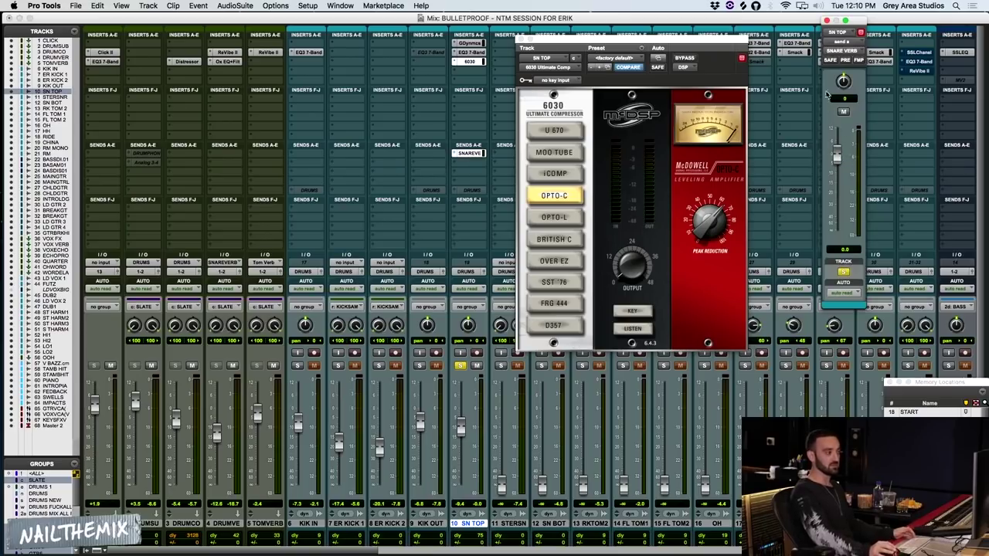
pyautogui.click(827, 21)
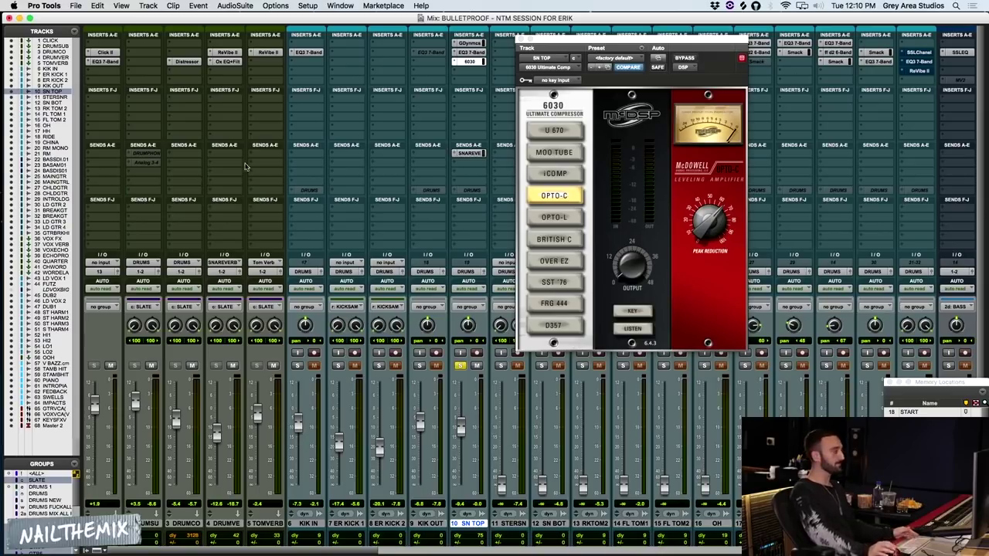
# Shorten the DRUM VERB ReVibe II reverb time to about 1.5 s and close the plugin.
pyautogui.click(234, 53)
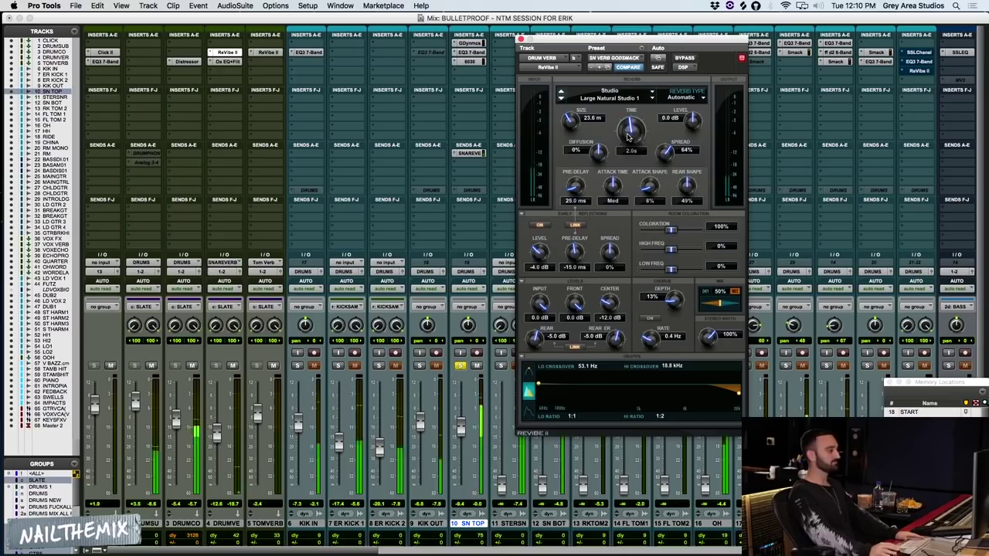
pyautogui.moveTo(632, 131); pyautogui.dragTo(626, 145)
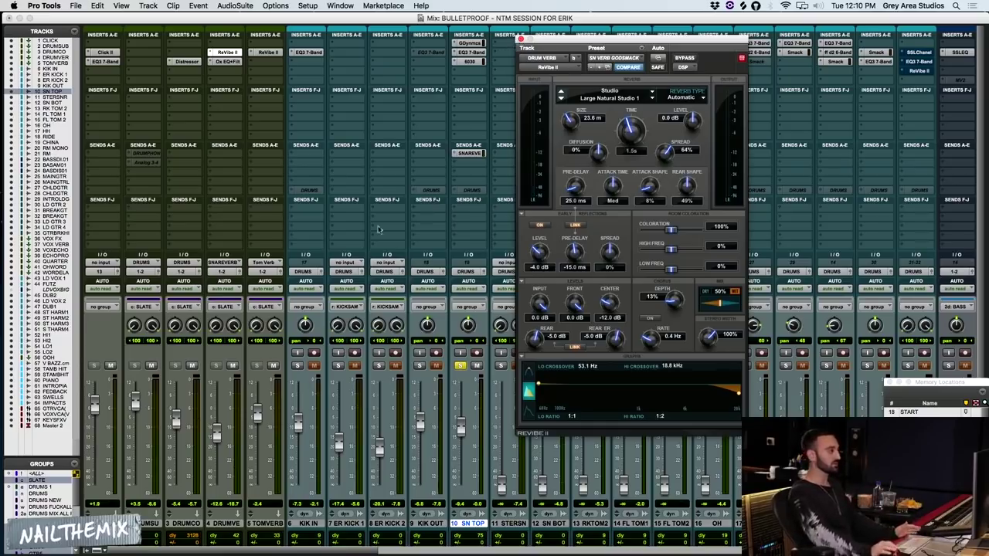
pyautogui.press('super+w')
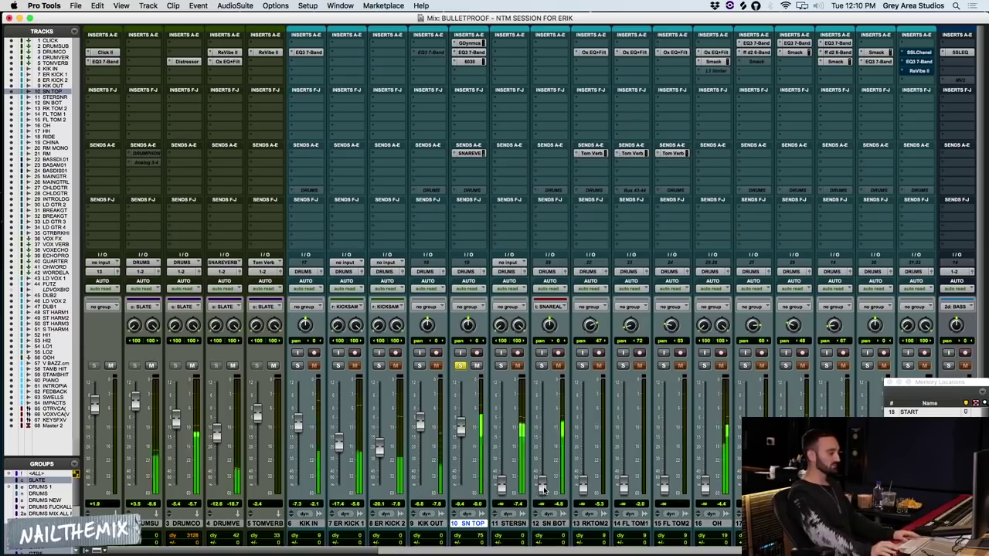
# Balance the SN BOT and STERSN snare faders, then clear all solos so the full kit plays.
pyautogui.moveTo(543, 480); pyautogui.dragTo(542, 452)
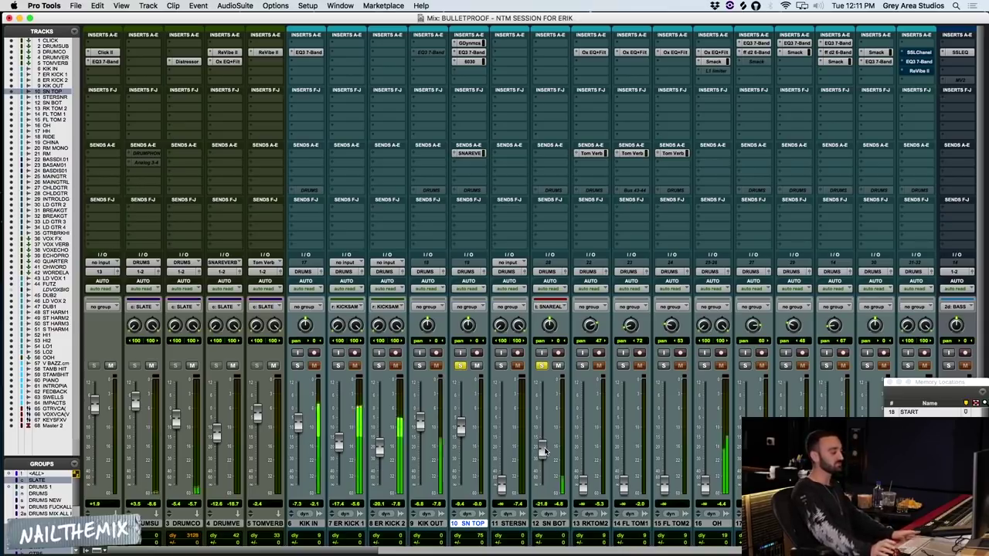
pyautogui.moveTo(544, 458); pyautogui.dragTo(544, 461)
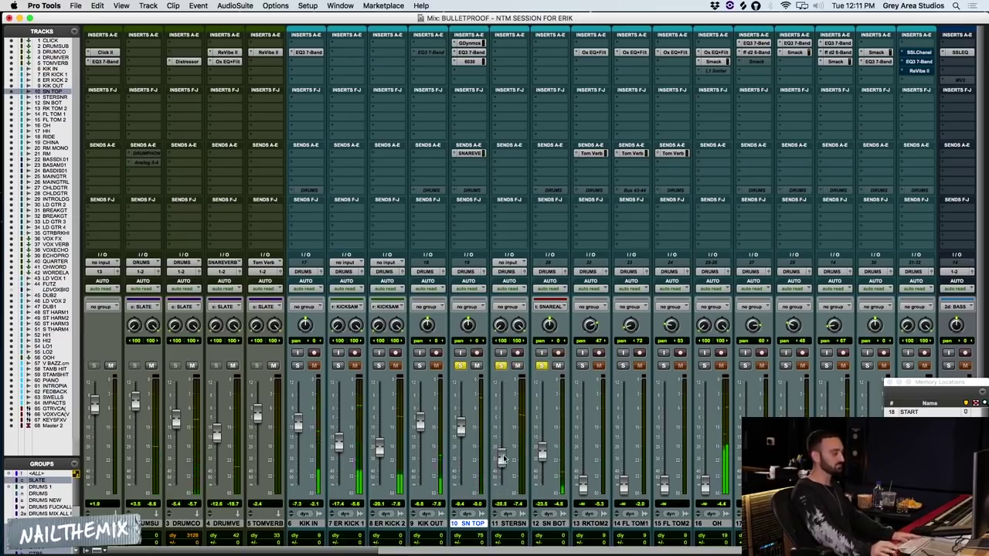
pyautogui.moveTo(501, 485); pyautogui.dragTo(504, 453)
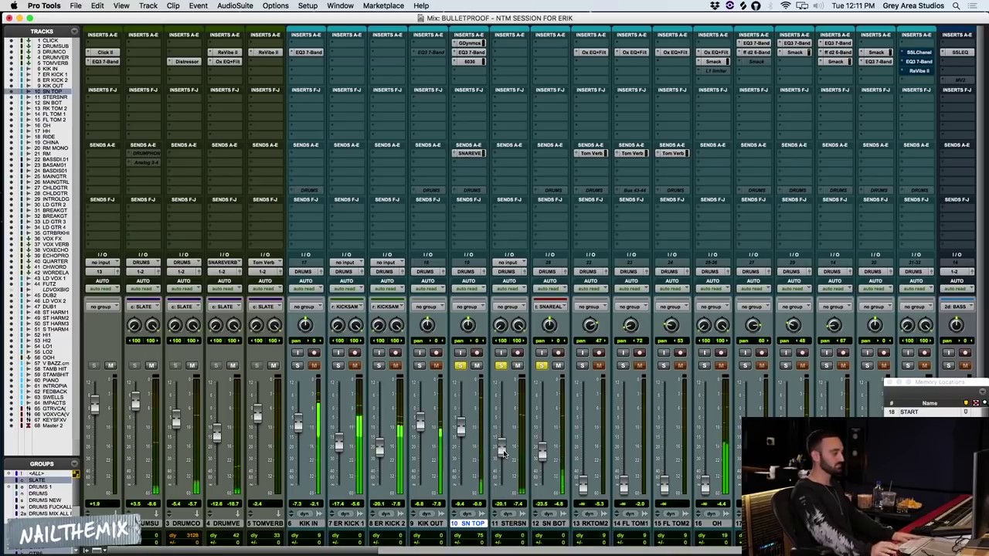
pyautogui.moveTo(502, 453); pyautogui.dragTo(502, 453)
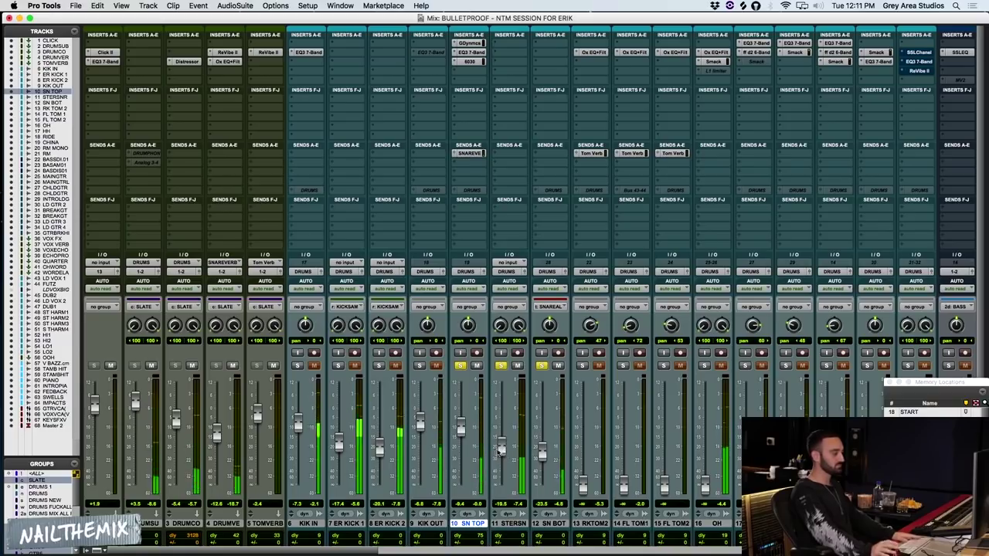
pyautogui.click(420, 366)
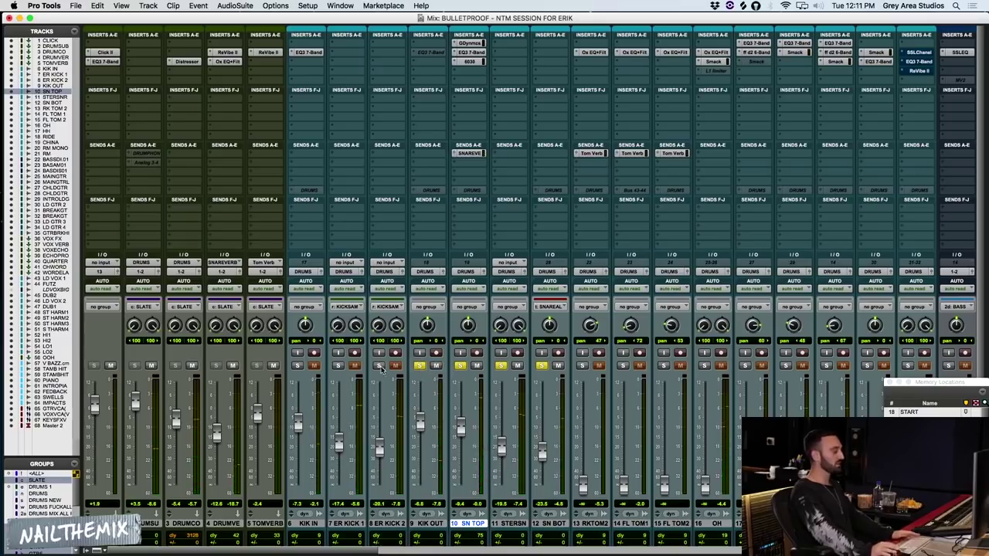
pyautogui.keyDown('alt'); pyautogui.click(338, 367); pyautogui.keyUp('alt')
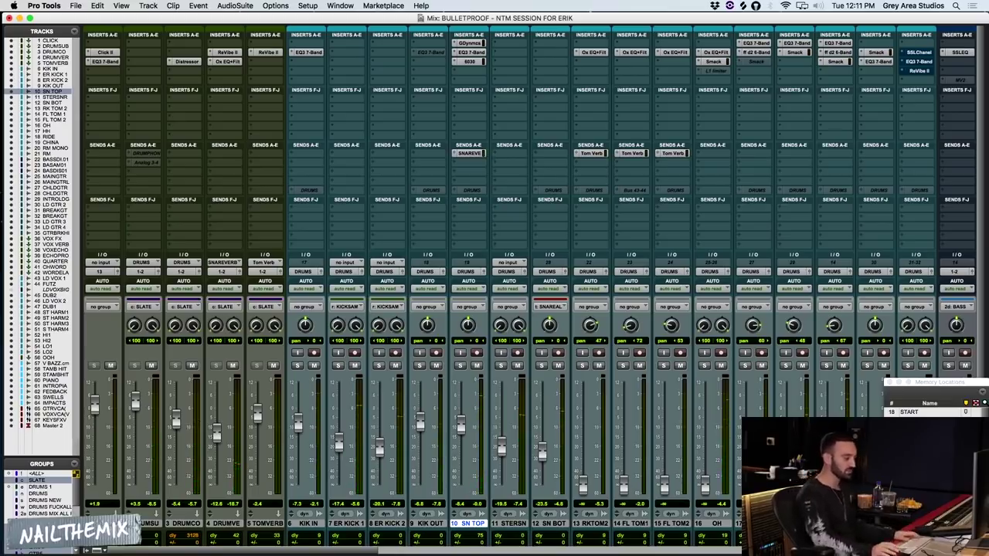
# Solo the RM room mic channel and start playback.
pyautogui.hscroll(1, 528, 290)
pyautogui.hscroll(2, 528, 290)
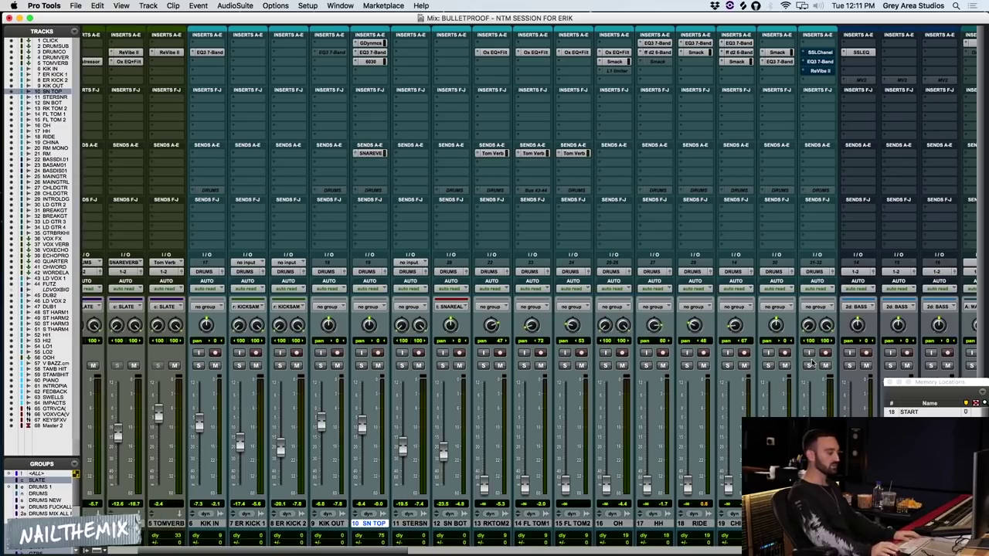
pyautogui.click(809, 365)
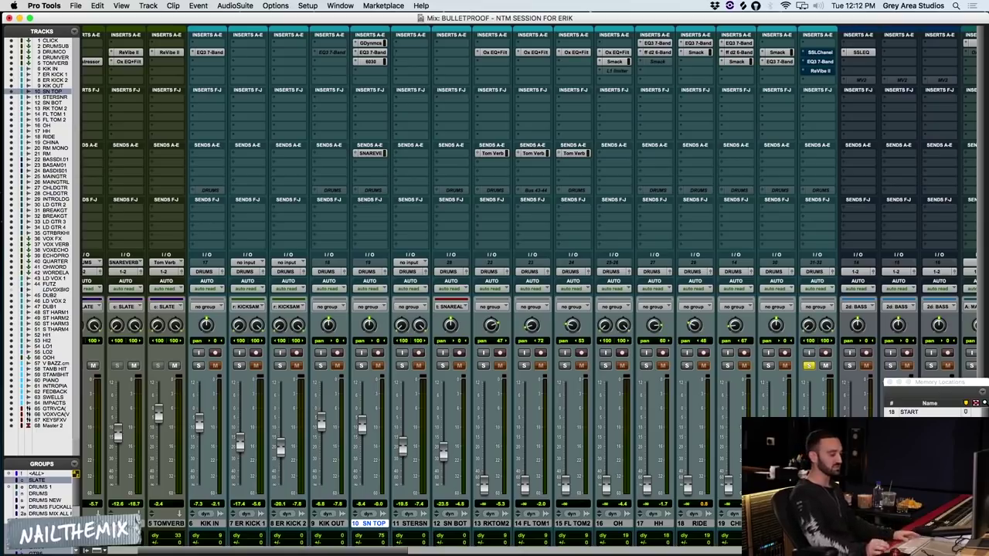
pyautogui.press('space')
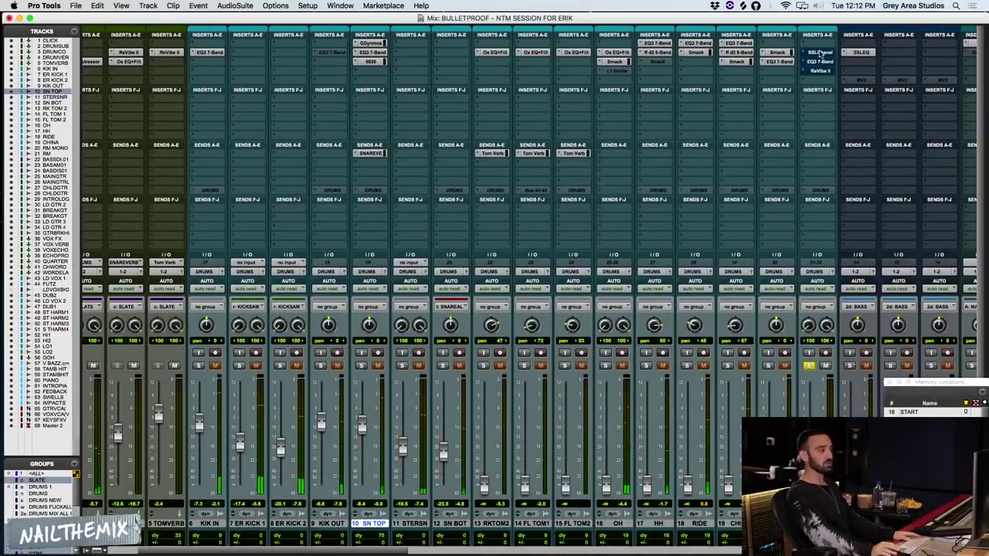
# Review the RM track's SSL channel strip settings, unsolo RM, and close the plug-in.
pyautogui.click(820, 53)
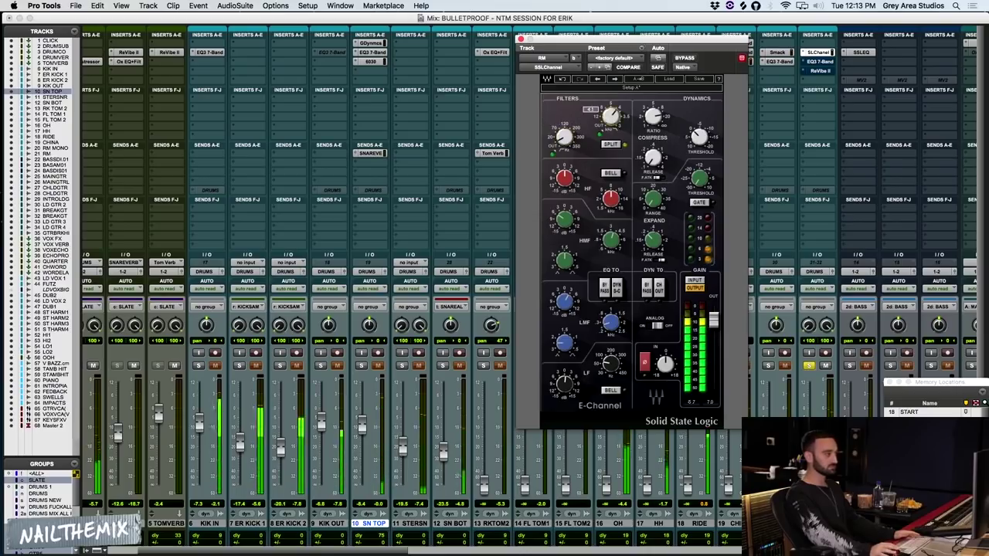
pyautogui.moveTo(610, 115)
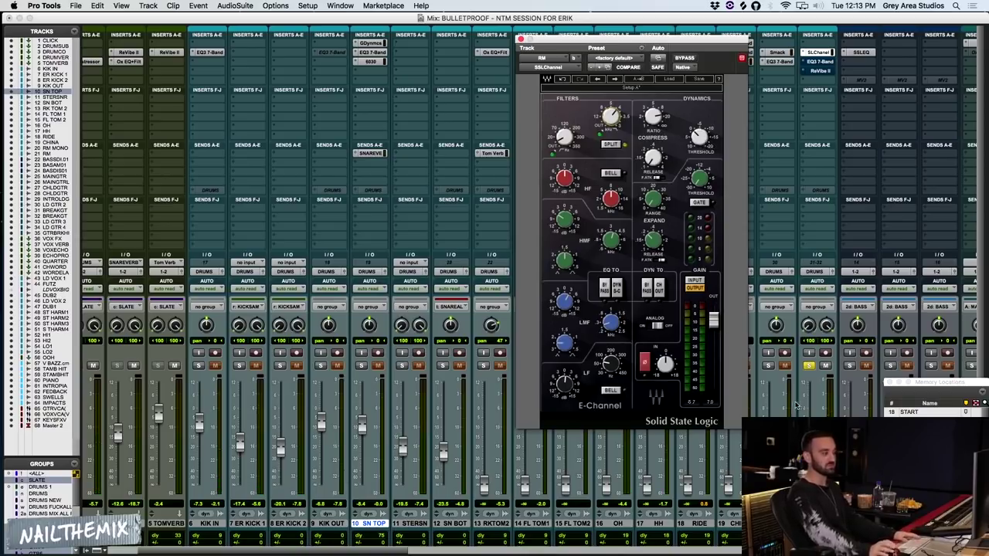
pyautogui.moveTo(699, 136)
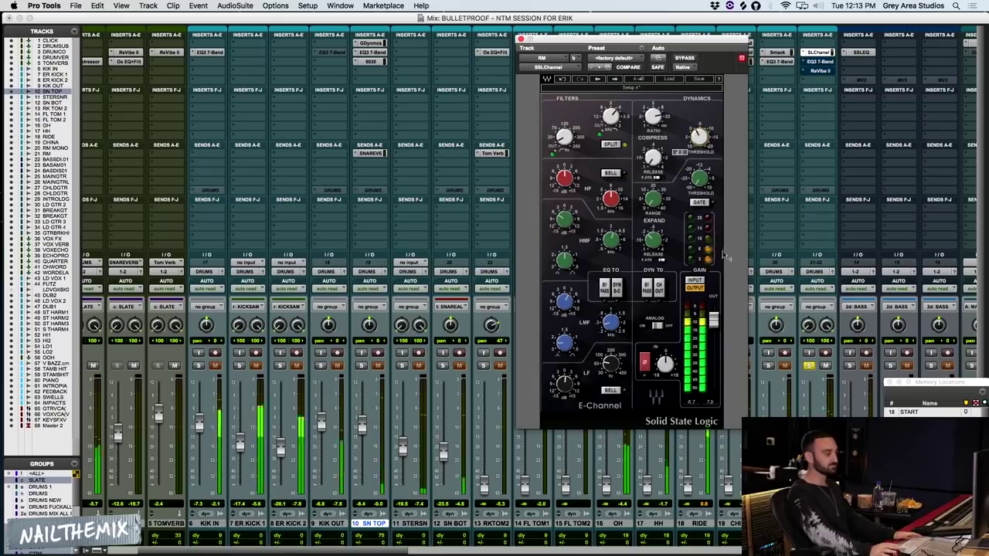
pyautogui.click(808, 366)
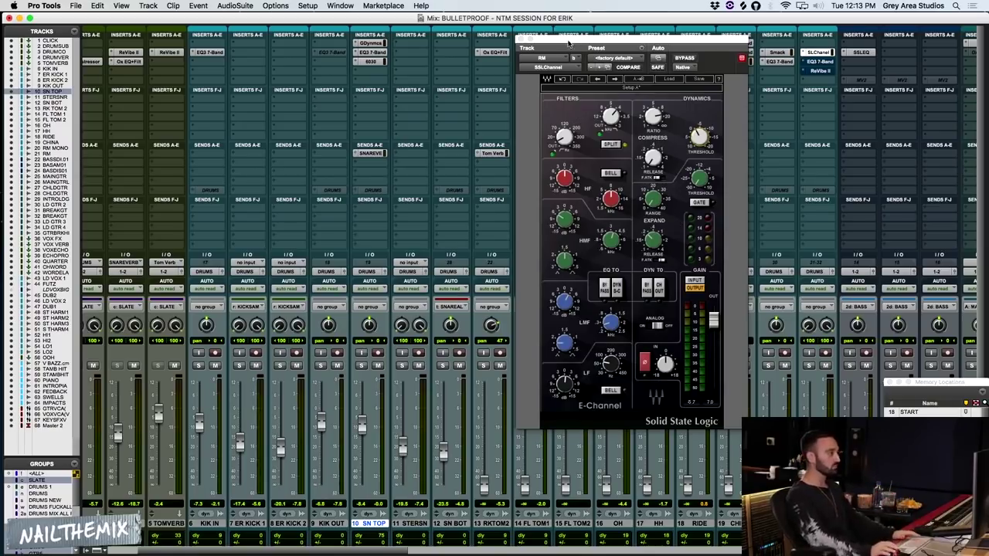
pyautogui.click(521, 40)
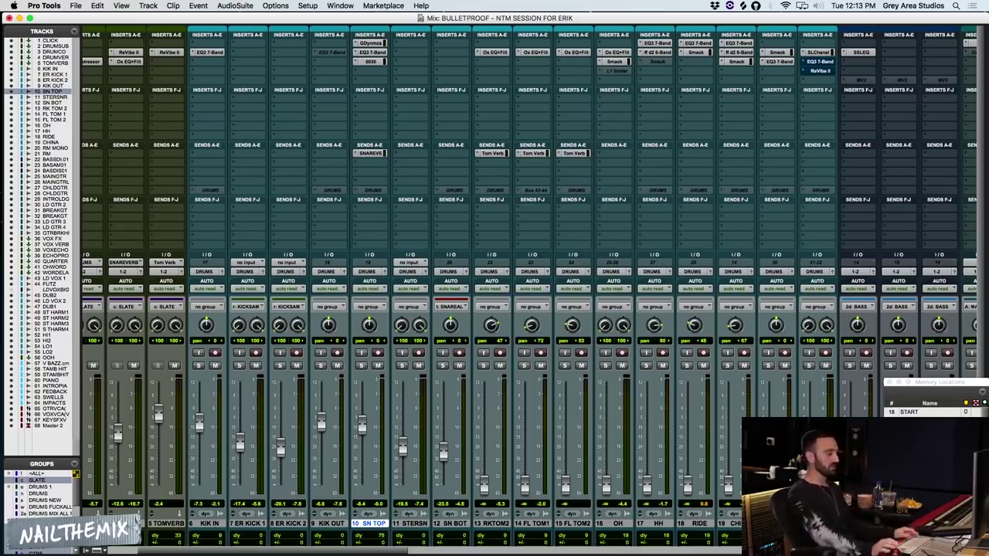
# Re-solo RM and switch its EQ3 7-Band, cutting 3.4 dB at 77.1 Hz, back on.
pyautogui.click(809, 365)
pyautogui.click(824, 62)
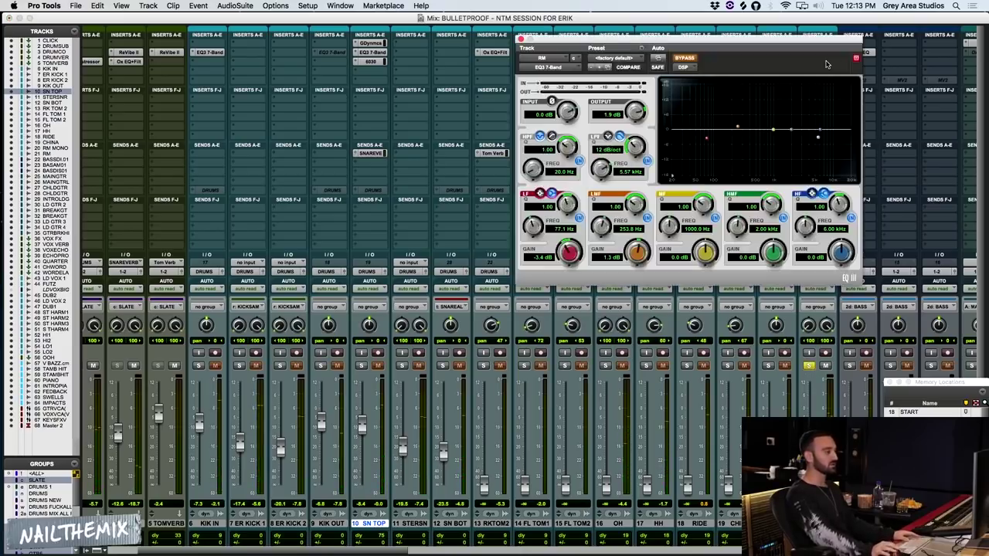
pyautogui.click(689, 60)
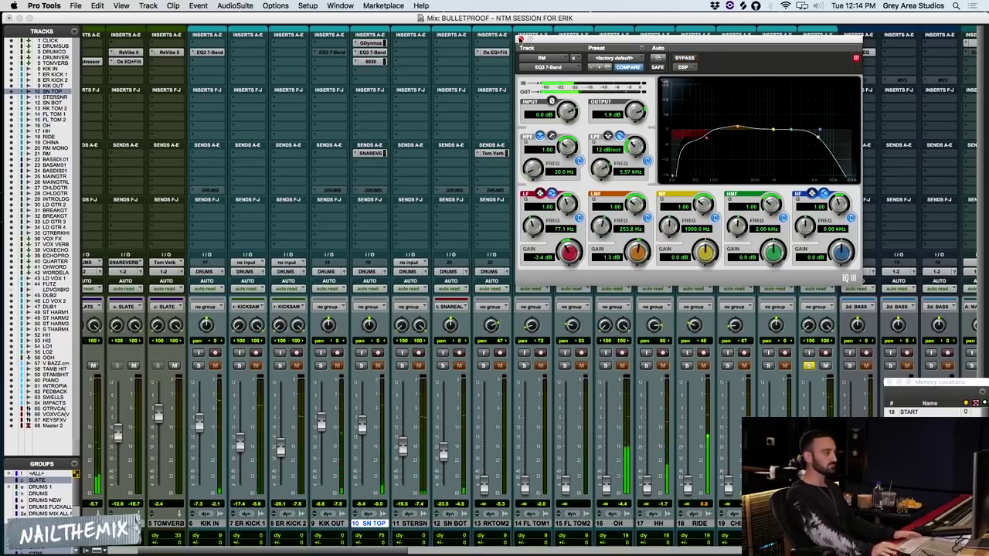
pyautogui.click(520, 38)
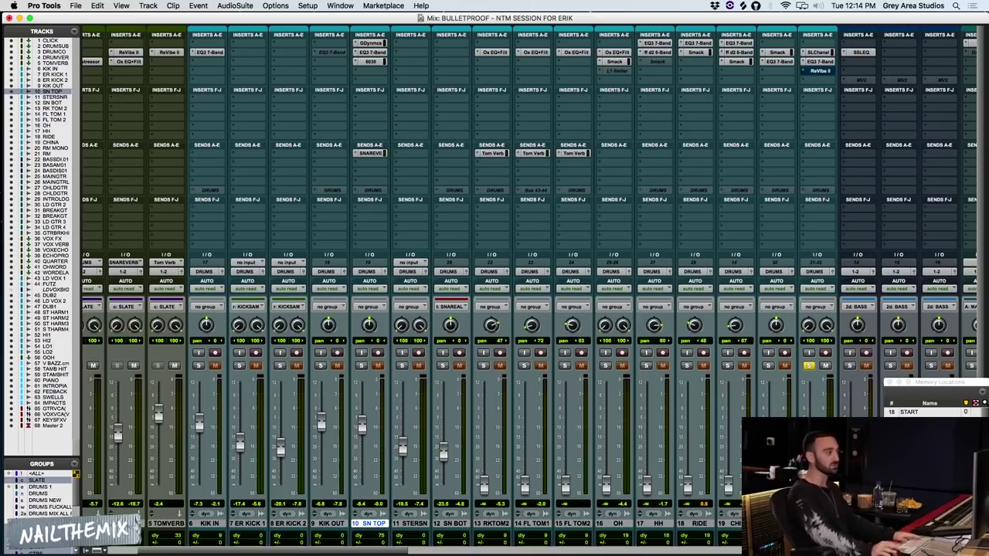
# Enable RM's ReVibe II Large Dark Room 1, lower its high crossover to 4.7 kHz, and compare bypassed.
pyautogui.click(820, 72)
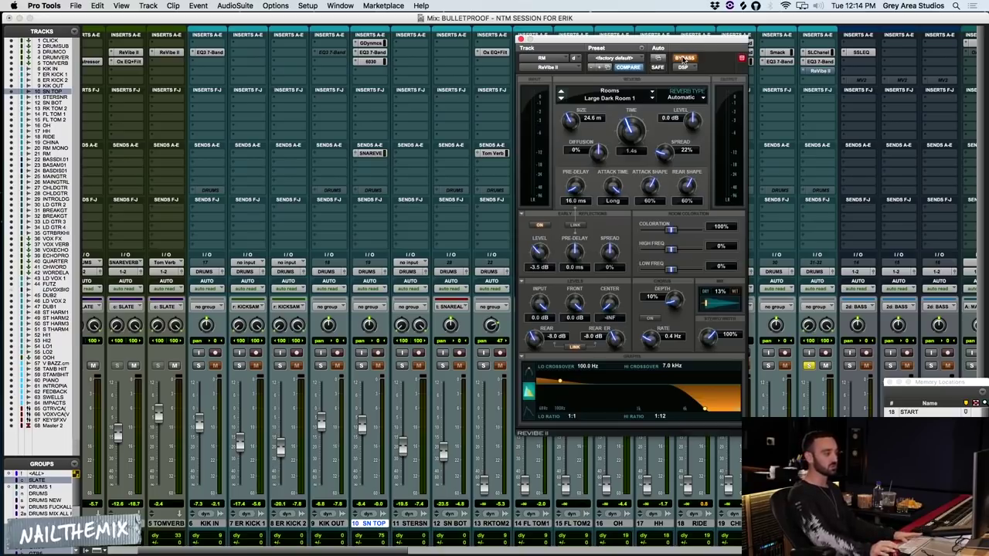
pyautogui.moveTo(703, 408); pyautogui.dragTo(692, 408)
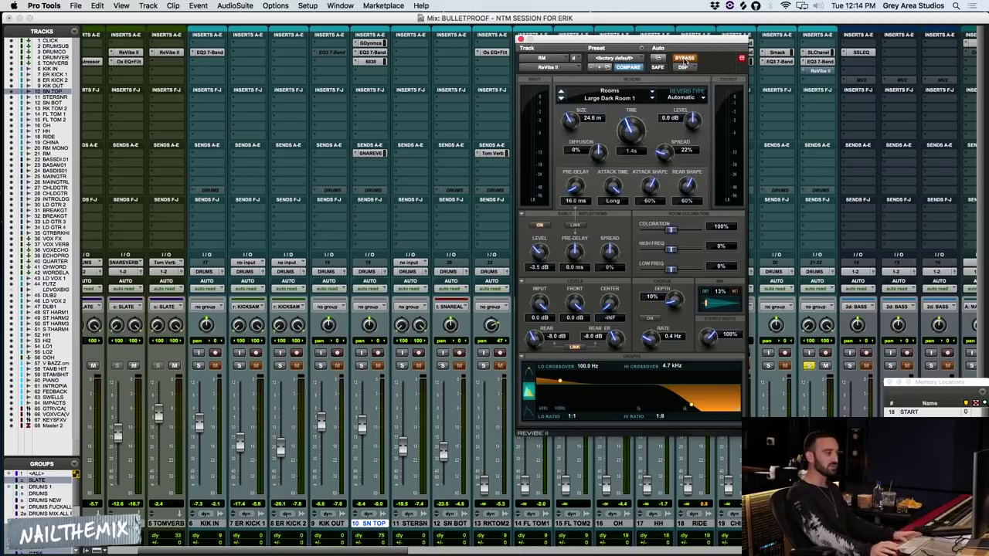
pyautogui.click(685, 59)
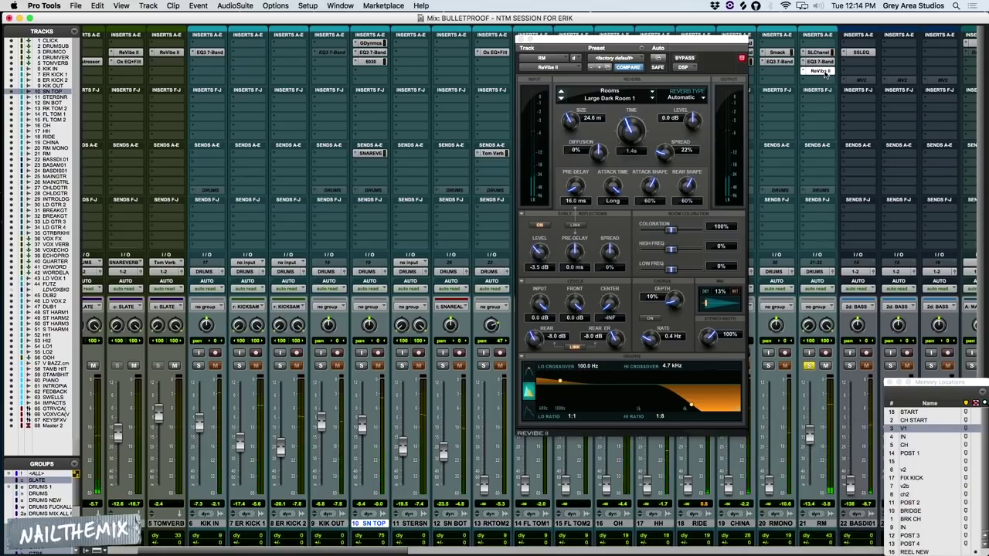
pyautogui.keyDown('super'); pyautogui.click(824, 72); pyautogui.keyUp('super')
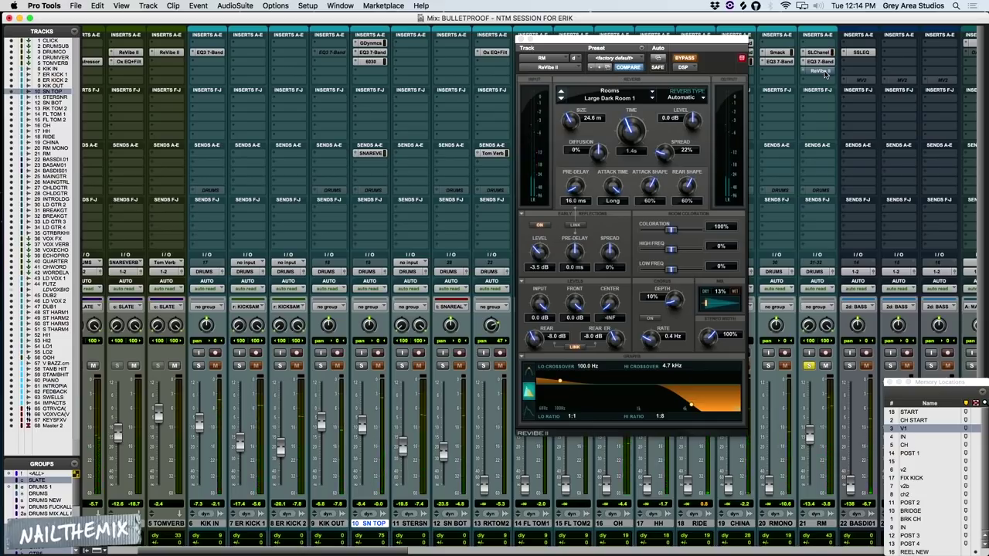
pyautogui.keyDown('super'); pyautogui.click(824, 72); pyautogui.keyUp('super')
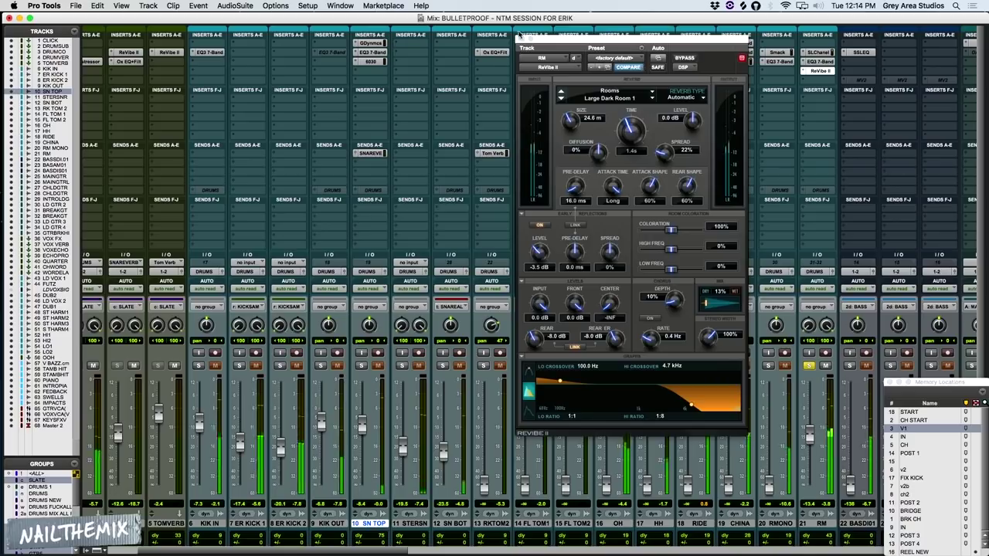
pyautogui.click(520, 38)
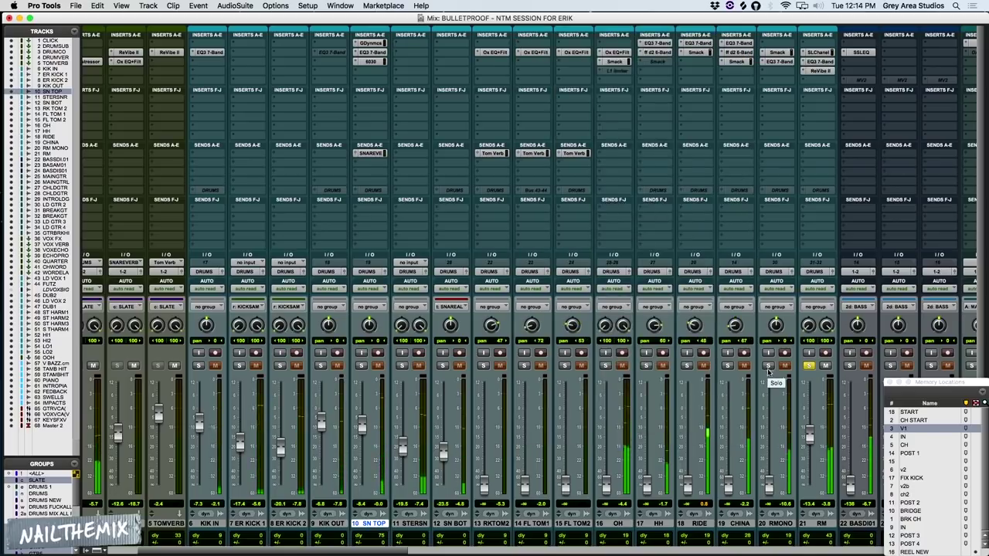
# Pull down and unsolo RM, then raise the overhead, tom and hi-hat faders (HH -24.7).
pyautogui.moveTo(808, 430); pyautogui.dragTo(809, 441)
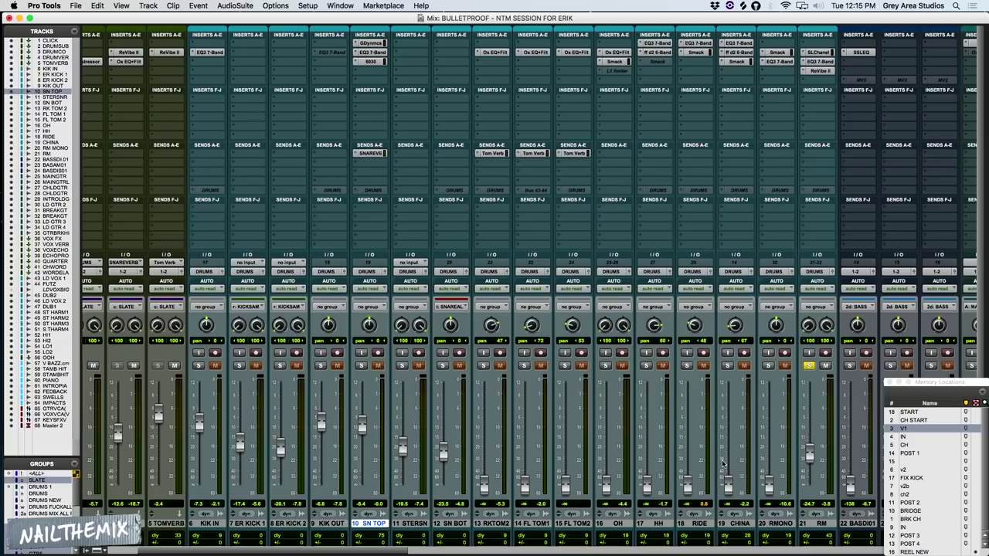
pyautogui.click(809, 365)
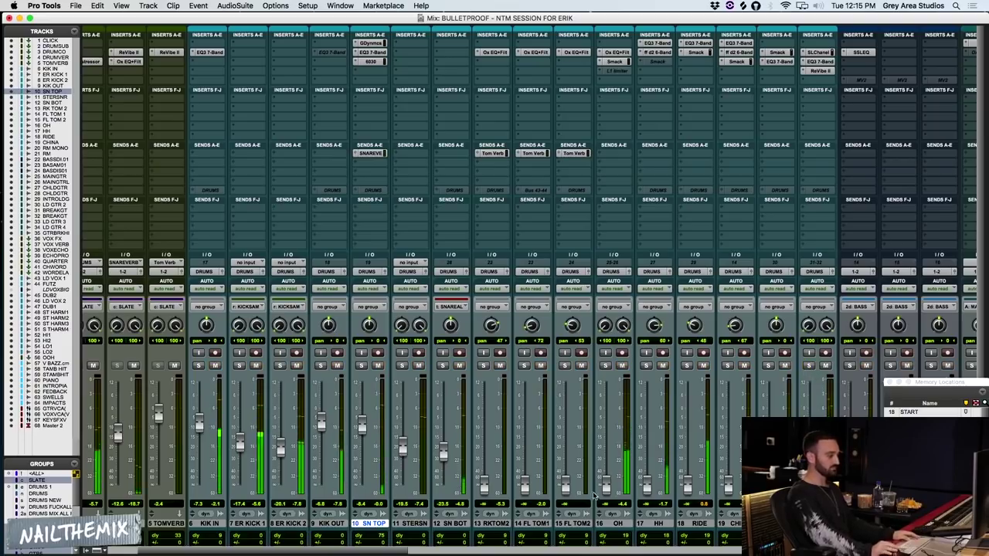
pyautogui.moveTo(606, 485); pyautogui.dragTo(616, 457)
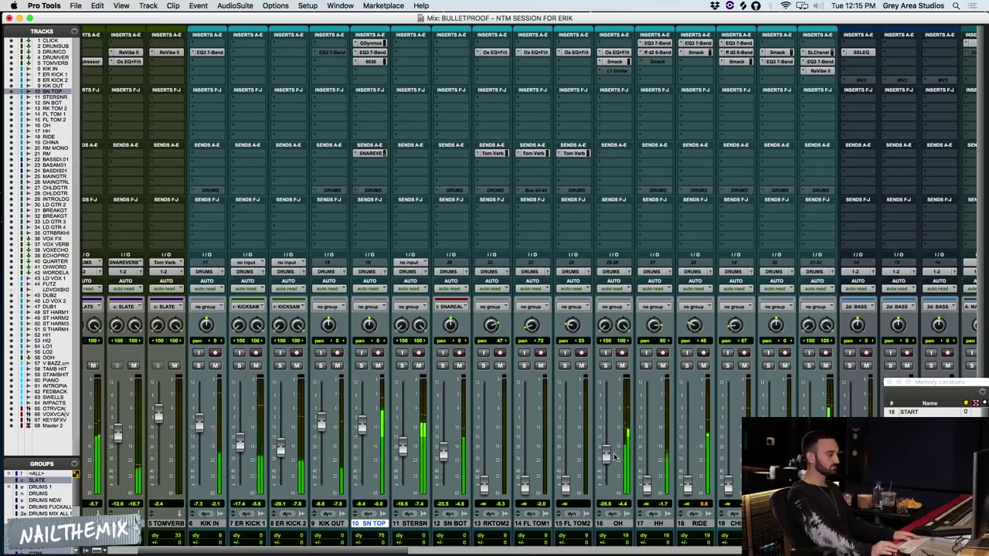
pyautogui.moveTo(484, 485); pyautogui.dragTo(484, 431)
pyautogui.moveTo(524, 482); pyautogui.dragTo(529, 431)
pyautogui.moveTo(565, 485); pyautogui.dragTo(564, 434)
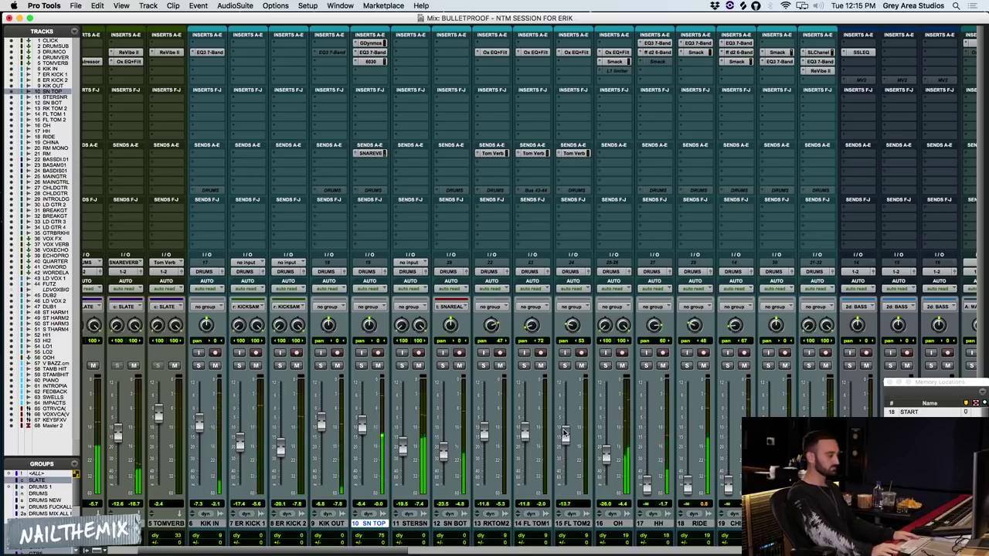
pyautogui.moveTo(647, 483); pyautogui.dragTo(768, 473)
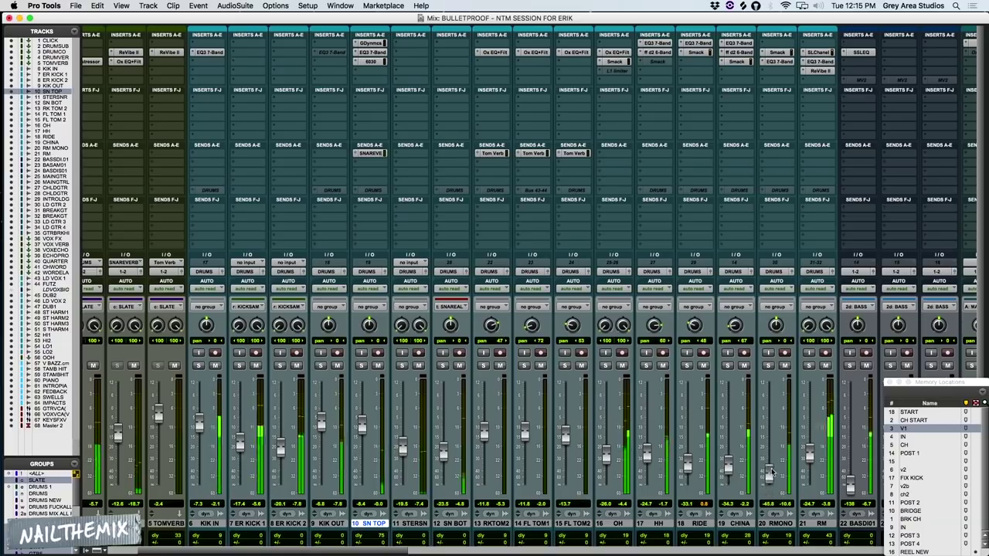
# Solo RMONO and raise its fader from -41.0 to about -12.1 dB.
pyautogui.click(769, 366)
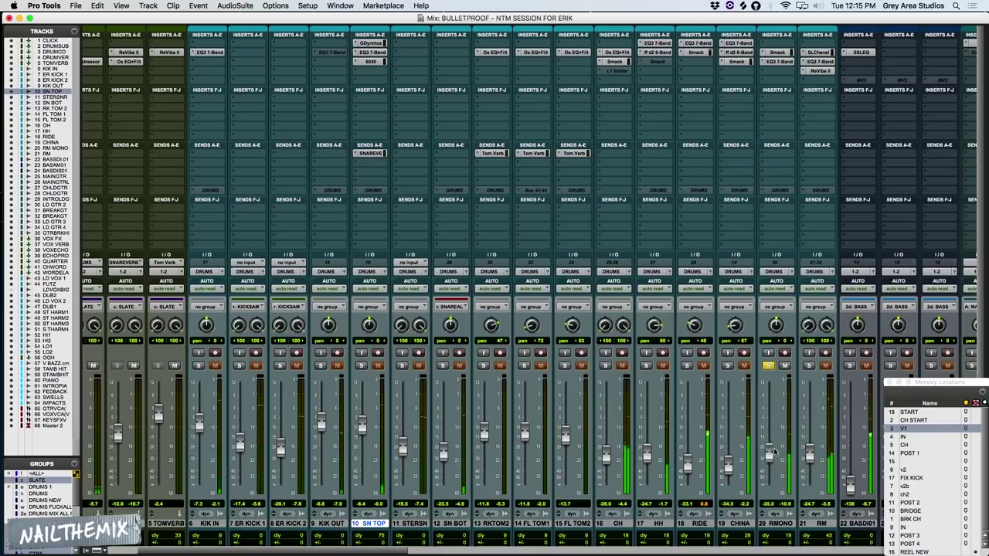
pyautogui.moveTo(775, 452)
pyautogui.mouseDown()
pyautogui.moveTo(780, 423)
pyautogui.moveTo(780, 439)
pyautogui.mouseUp()
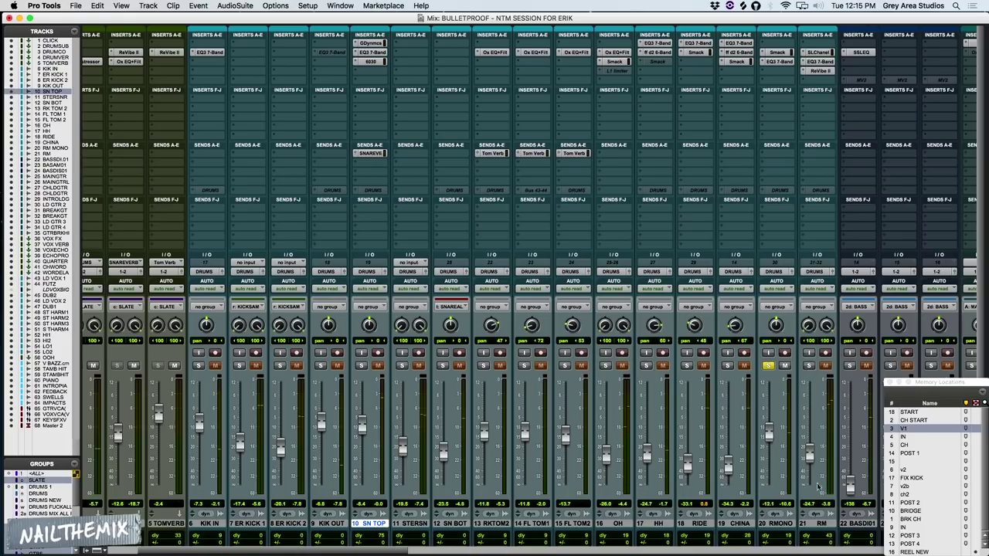